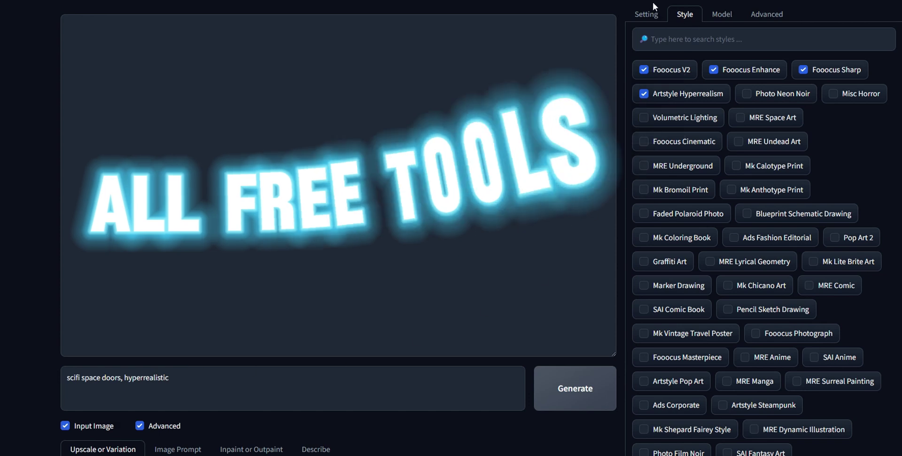
Generate the image for the prompt "scifi space doors, hyperrealistic" with the Artstyle Hyperrealism style, stopping after the first image
left_click(649, 15)
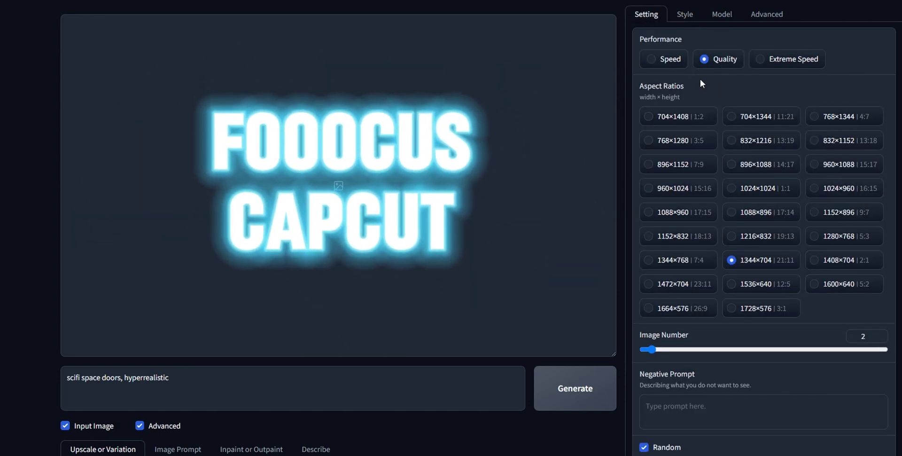
left_click(686, 14)
mouse_move(677, 93)
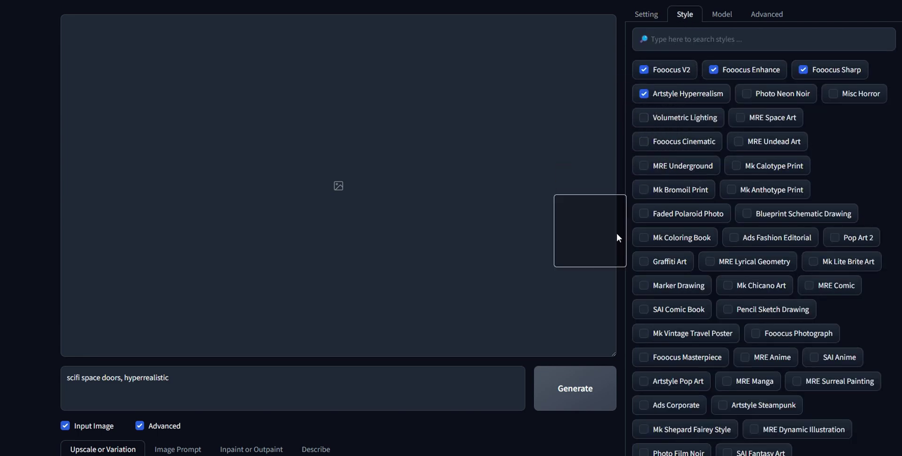
left_click(559, 402)
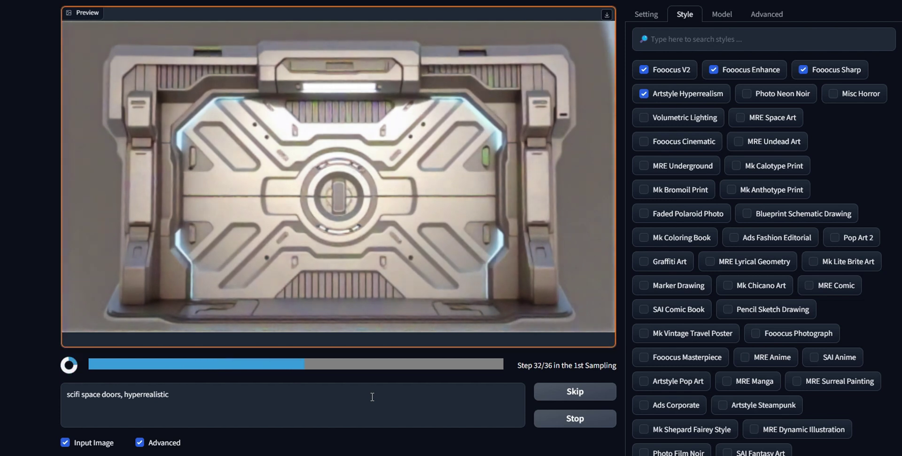
left_click(577, 416)
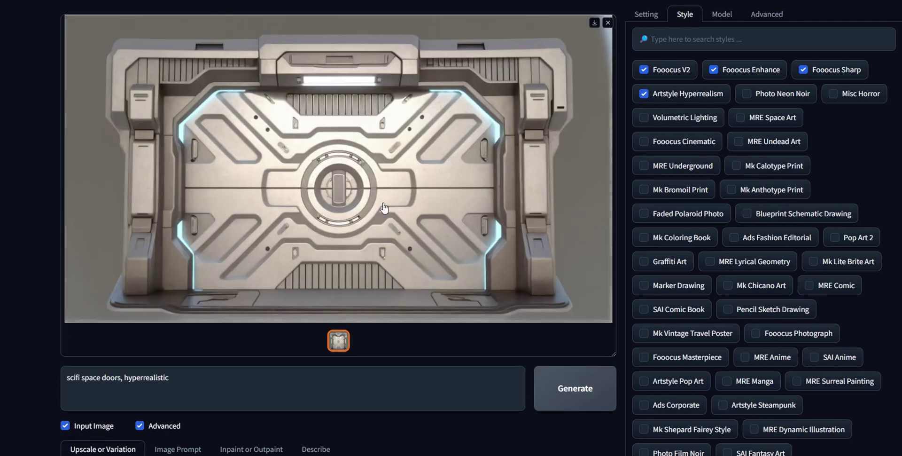
left_click(383, 207)
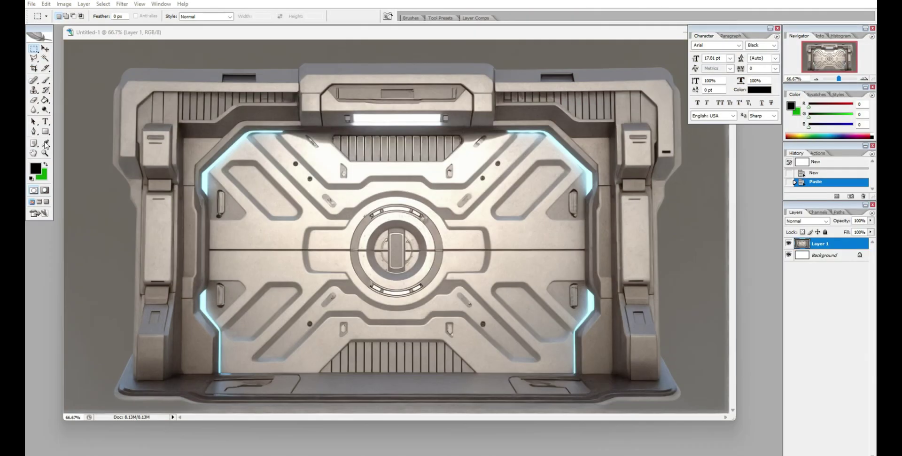
In Photoshop, sample a dark grey from the door and paint a straight 9 px vertical seam down its middle
left_click(35, 168)
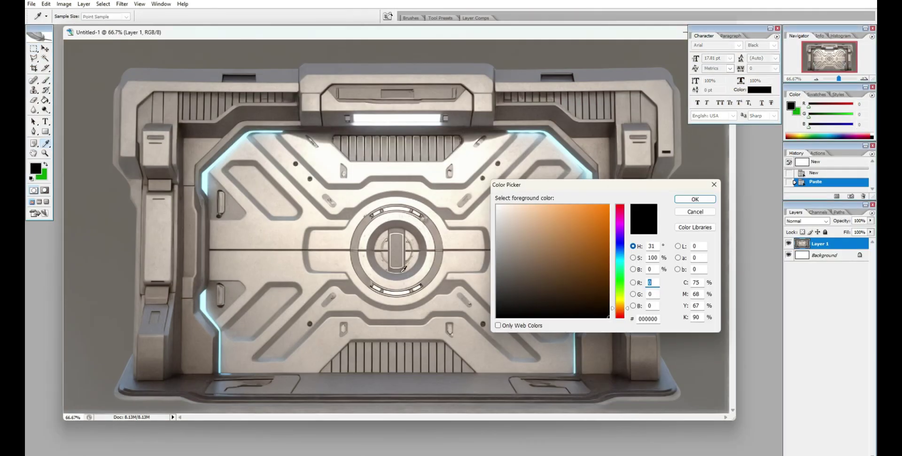
left_click(402, 271)
key("Return")
right_click(387, 180)
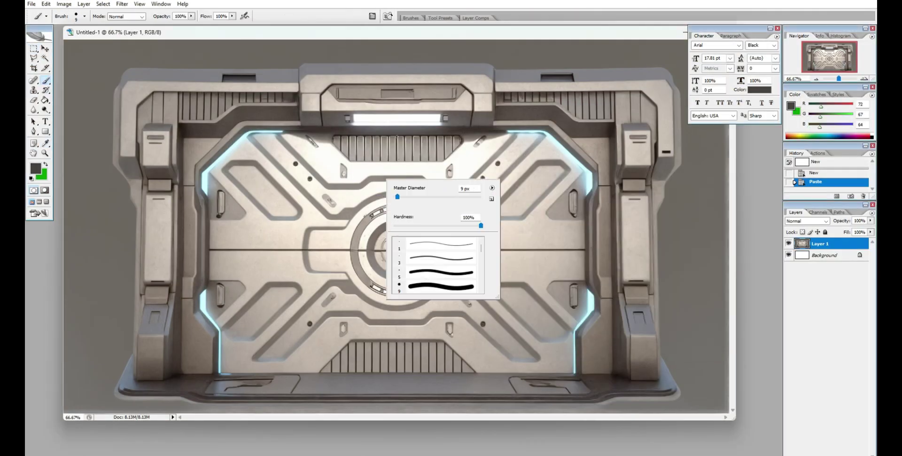
left_click(397, 137)
left_click(398, 371, "shift")
Sample a light grey from the door and paint a 5 px straight highlight line along the dark vertical seam
left_click(35, 168)
left_click(357, 152)
key("Return")
right_click(357, 152)
left_click(390, 247)
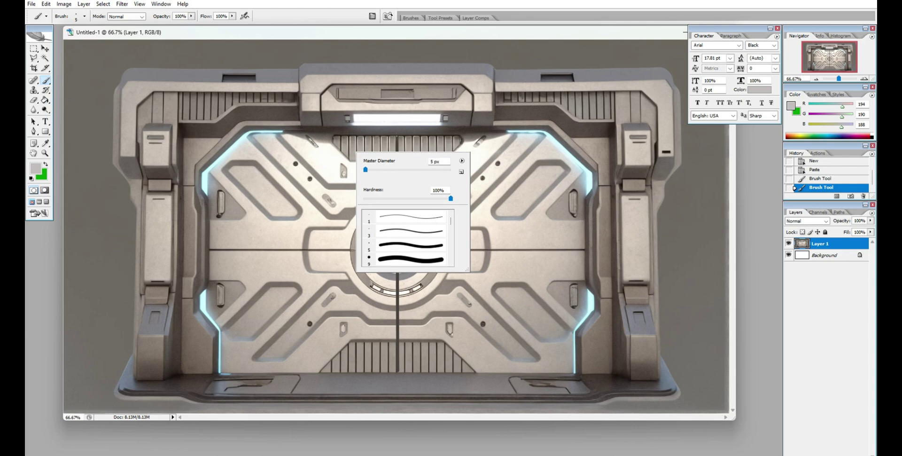
key("Return")
left_click(399, 136)
left_click(398, 372, "shift")
Outline the whole door panel with the Polygonal Lasso and paste a copy of it as a new layer
key("l")
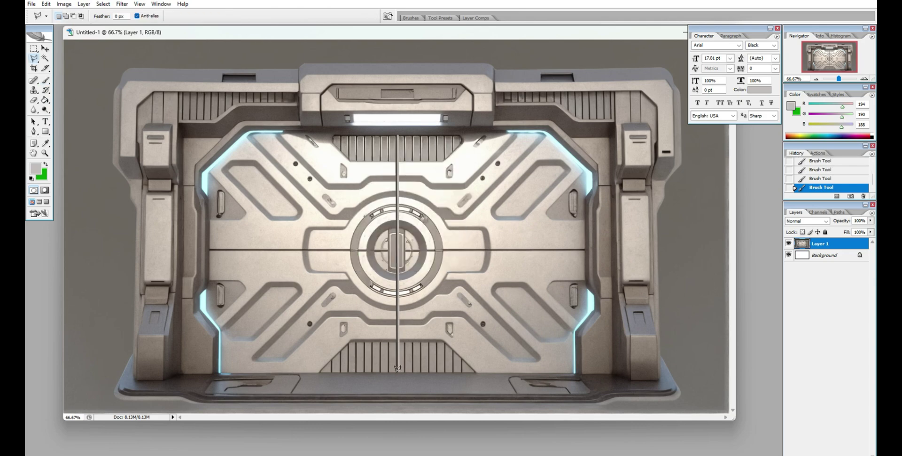
left_click(396, 372)
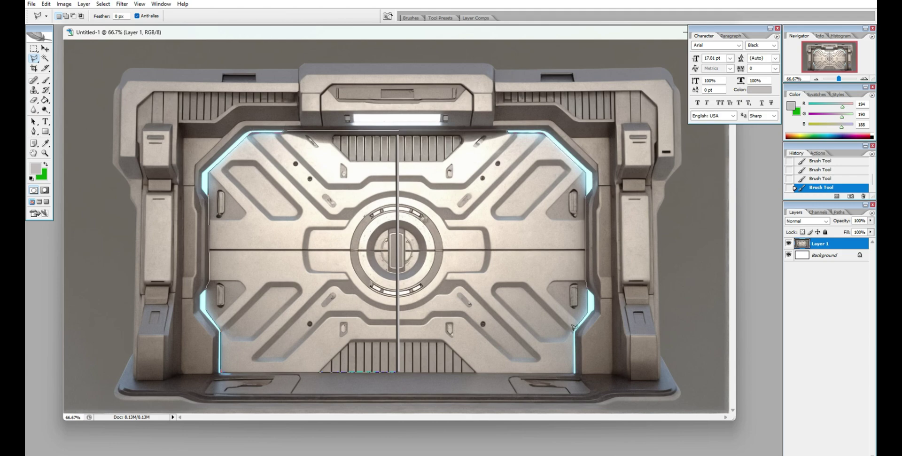
double_click(575, 371)
left_click(46, 4)
left_click(52, 79)
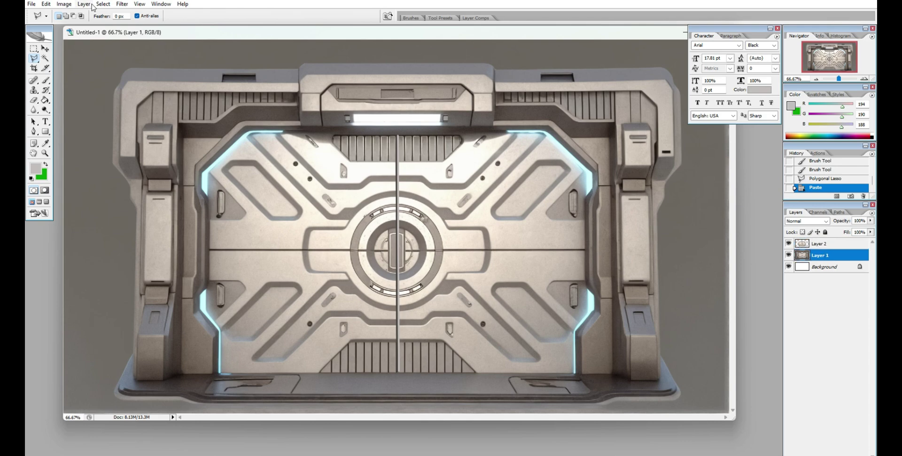
Hide Layer 2, restore the door selection on Layer 1, paint it solid green with a 220 px brush, and deselect
left_click(103, 4)
left_click(116, 30)
left_click(36, 168)
left_click(41, 175)
left_click(707, 187)
left_click(789, 243)
left_click(46, 80)
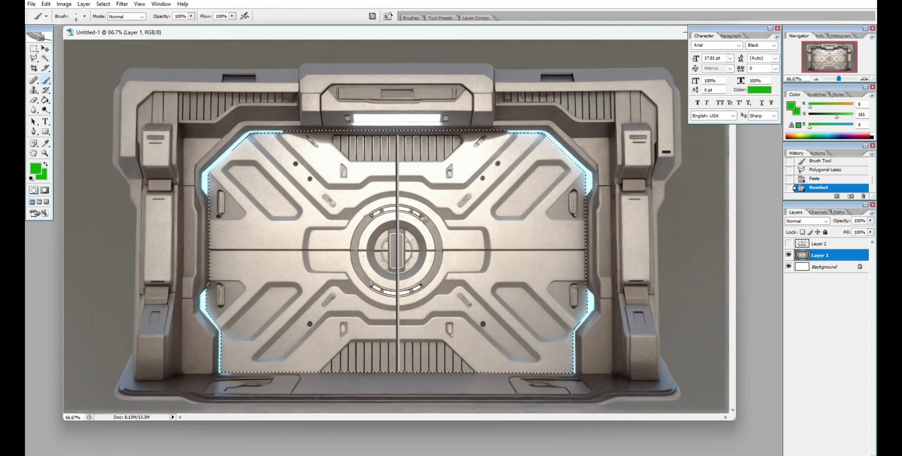
right_click(251, 167)
mouse_move(547, 155)
left_mouse_down()
mouse_move(548, 359)
mouse_move(473, 222)
mouse_move(301, 258)
left_mouse_up()
left_click(103, 4)
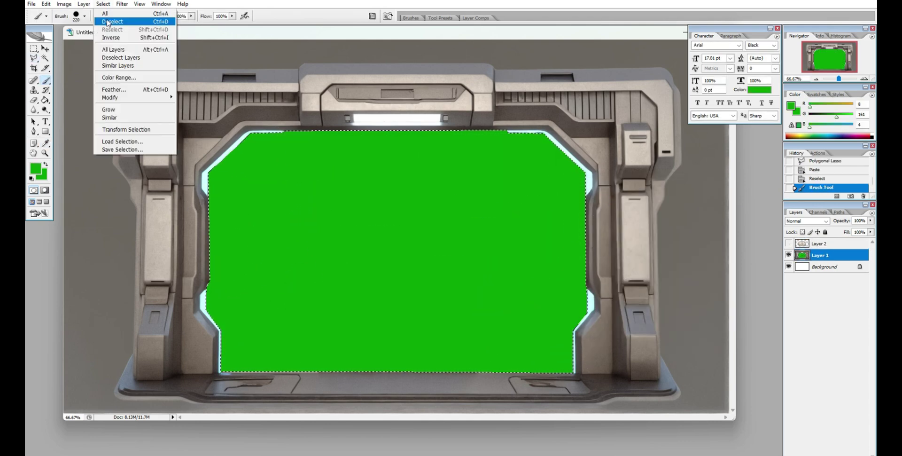
left_click(113, 22)
Show Layer 2, copy the left half of the door to a new layer, and move it back into place
left_click(789, 244)
left_click(825, 244)
key("m")
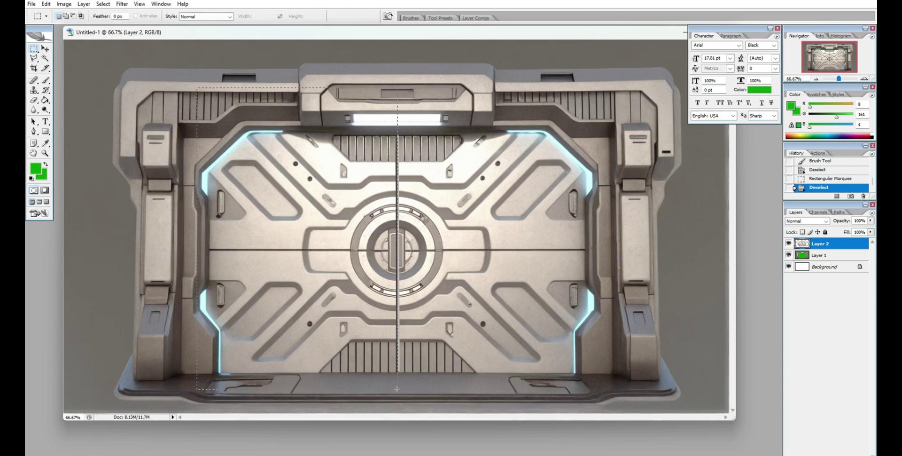
left_click(46, 4)
left_click(50, 61)
left_click(46, 4)
left_click(50, 77)
left_click(45, 49)
left_click_drag(279, 239, 281, 253)
Delete the left half of the door from Layer 2 using the restored marquee selection, and deselect
left_click(822, 256)
left_click(103, 3)
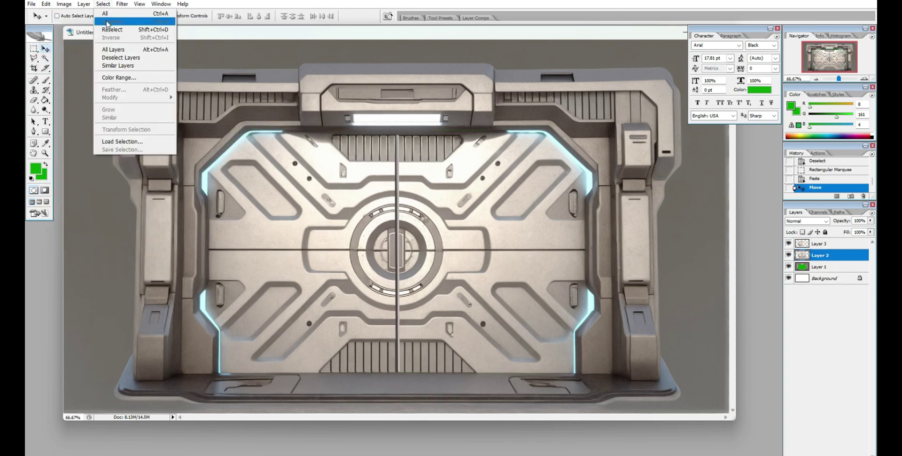
left_click(112, 29)
key("Delete")
left_click(103, 4)
left_click(108, 22)
Hide both door-half layers and save the door frame with its green opening as door1
left_click(789, 255)
left_click(788, 255)
left_click(788, 244)
left_click(788, 254)
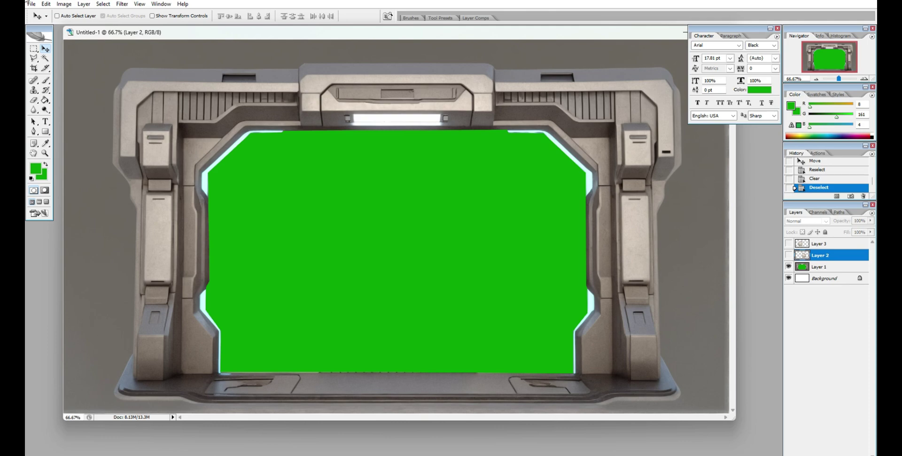
left_click(30, 3)
left_click(47, 97)
double_click(487, 109)
type("door2")
left_click(550, 218)
Leave only the right door half on Layer 2 visible and save it as door2.png with transparency
left_click(789, 266)
left_click(788, 255)
left_click(789, 278)
left_click(31, 4)
left_click(47, 96)
type("door2")
left_click(462, 229)
left_click(426, 339)
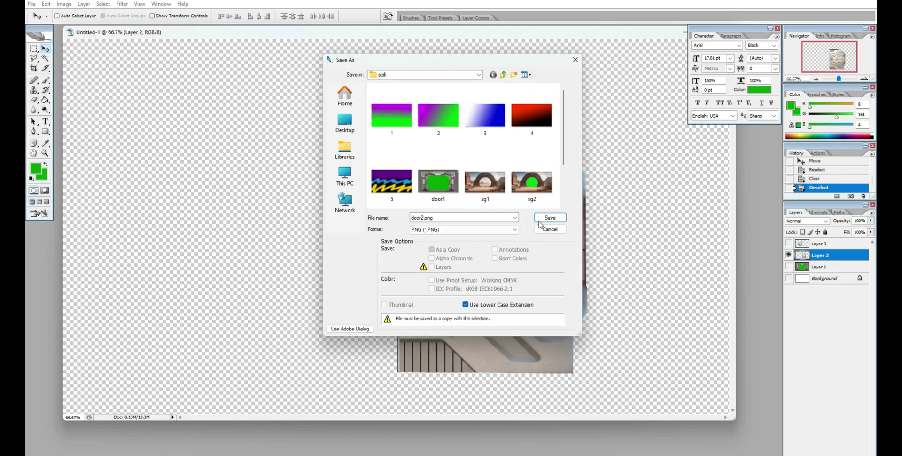
left_click(540, 220)
Show only the left door half on Layer 3 and save it as door3 in PNG format
left_click(790, 255)
left_click(789, 243)
left_click(31, 4)
left_click(47, 97)
type("door3")
left_click(463, 229)
left_click(426, 340)
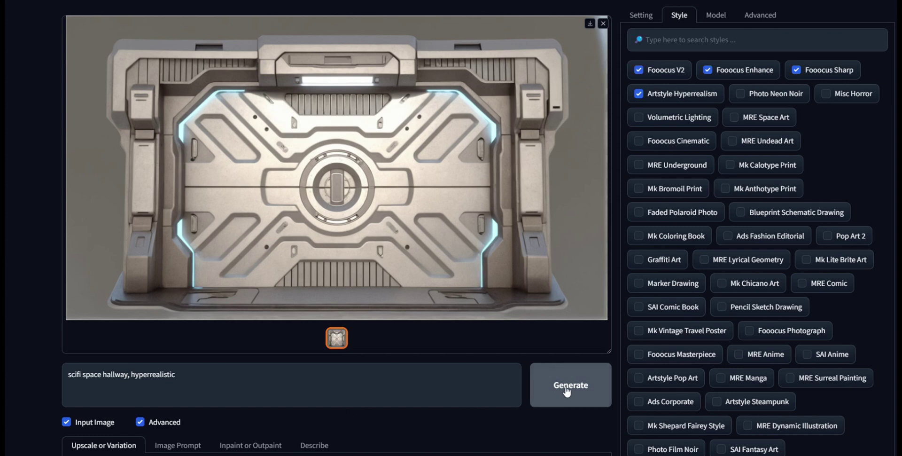
In Fooocus, generate two 1344×704 images for "scifi space hallway, hyperrealistic" with Speed performance and view both enlarged
left_click(640, 19)
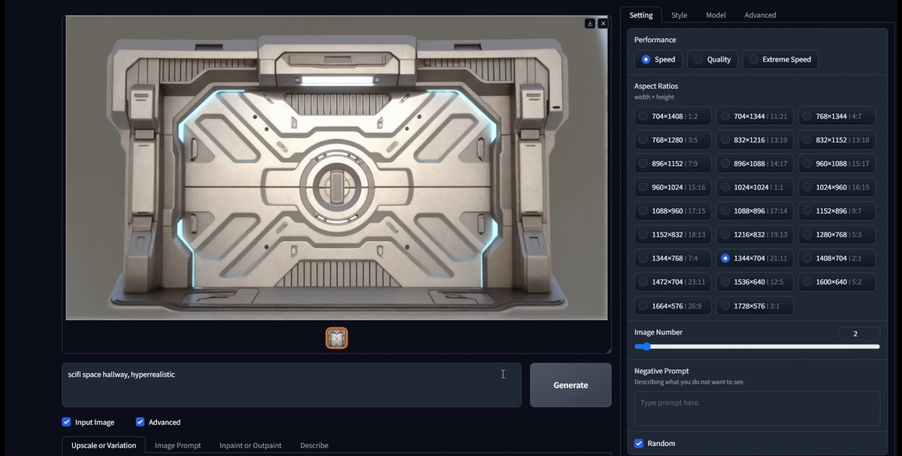
left_click(571, 384)
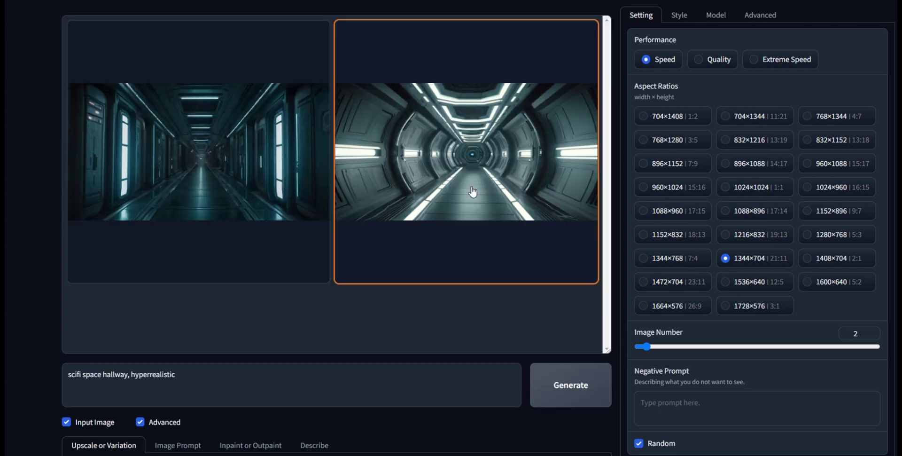
left_click(472, 191)
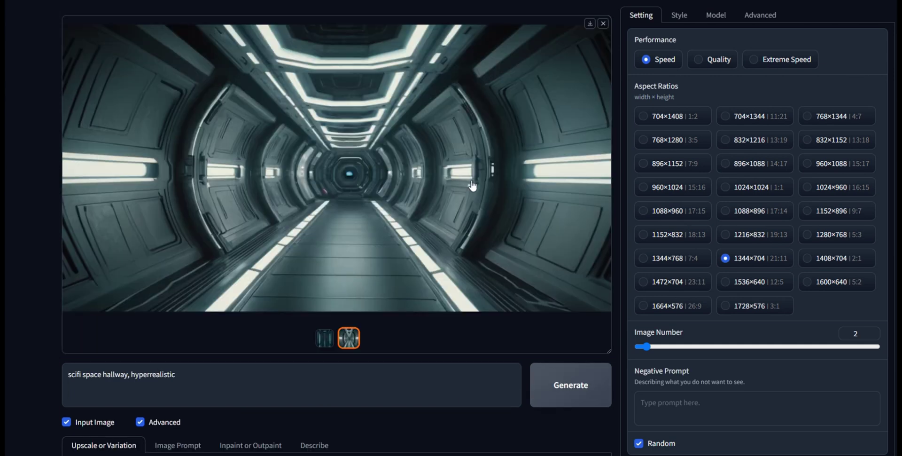
left_click(319, 344)
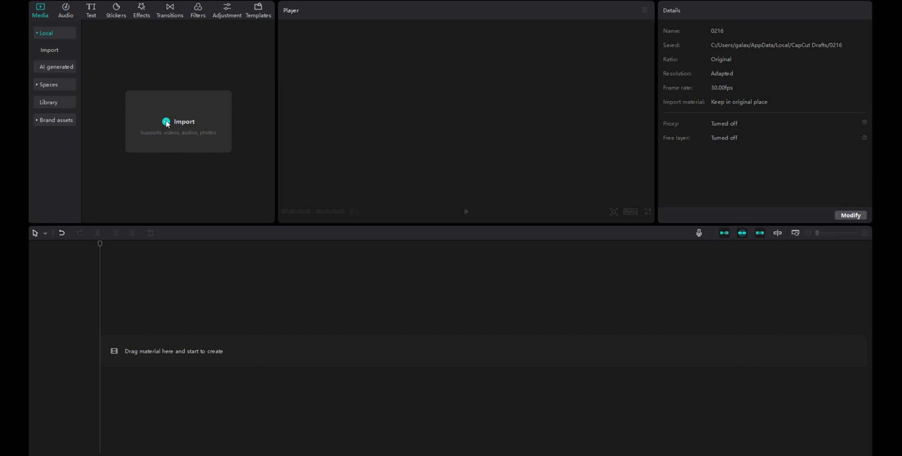
In CapCut, import door1.png, door2.png and door3.png from the scifi folder
left_click(167, 124)
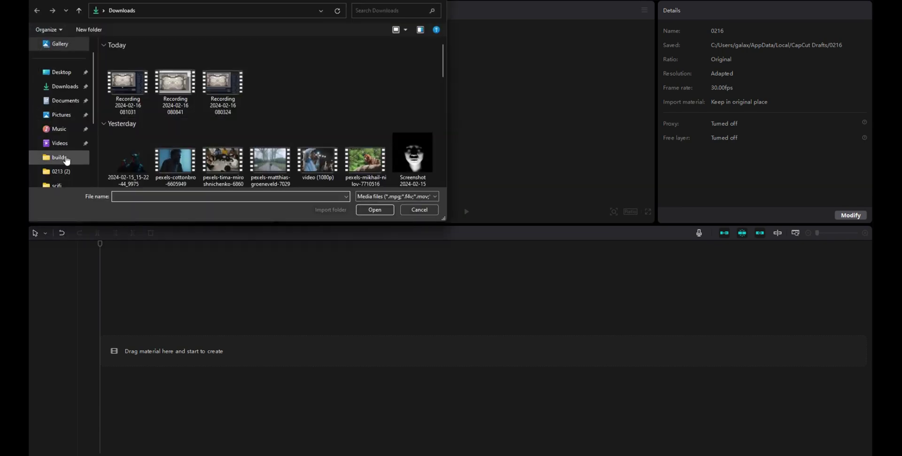
left_click(61, 157)
left_click(413, 68)
left_click(170, 131, "shift")
left_click(375, 209)
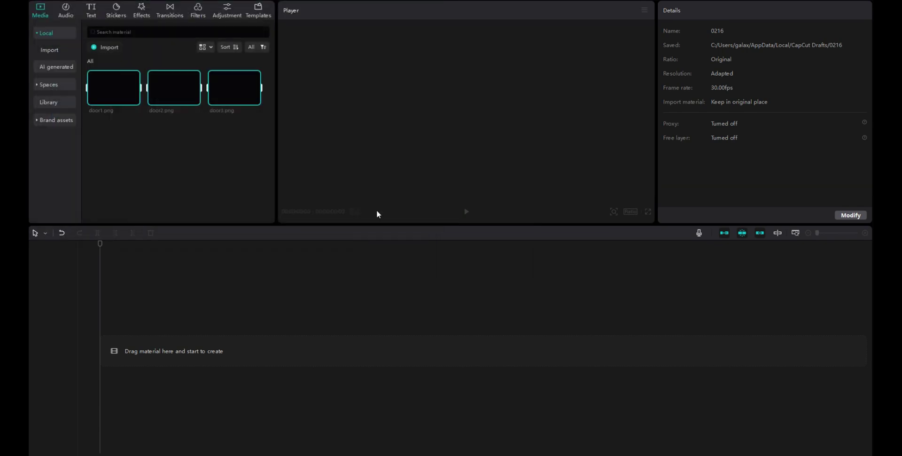
Import the generated dark hallway image 2024-02-16_08-09-57_3531.png from the Fooocus outputs folder
left_click(99, 50)
scroll(79, 169, "down", 1)
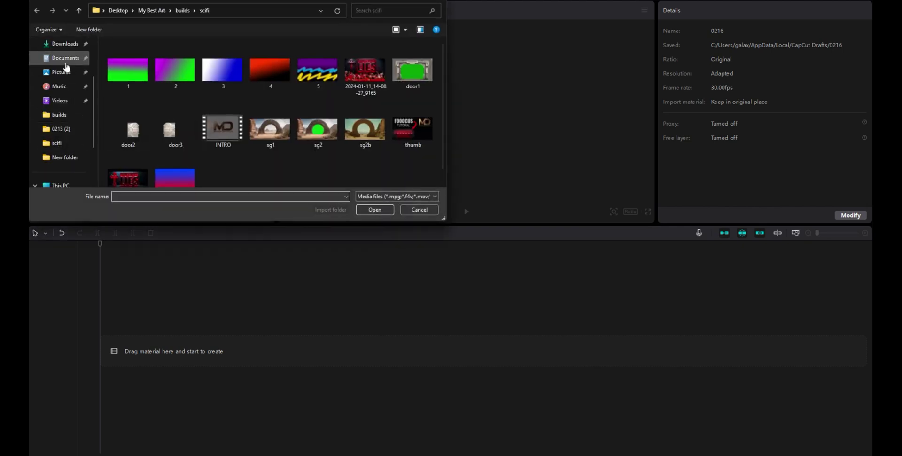
scroll(66, 66, "up", 1)
left_click(66, 72)
double_click(132, 98)
double_click(125, 57)
scroll(129, 142, "down", 5)
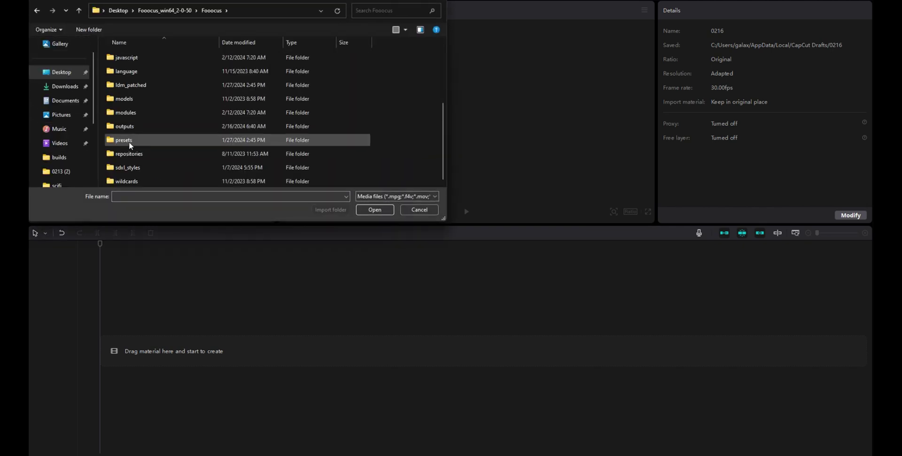
double_click(129, 142)
scroll(141, 155, "down", 5)
double_click(156, 165)
left_click(373, 70)
left_click(375, 210)
Place the hallway image on the timeline with door1.png on a track above, extending both clips to 00:00:12:06
left_click_drag(114, 137, 102, 353)
left_click_drag(356, 349, 720, 350)
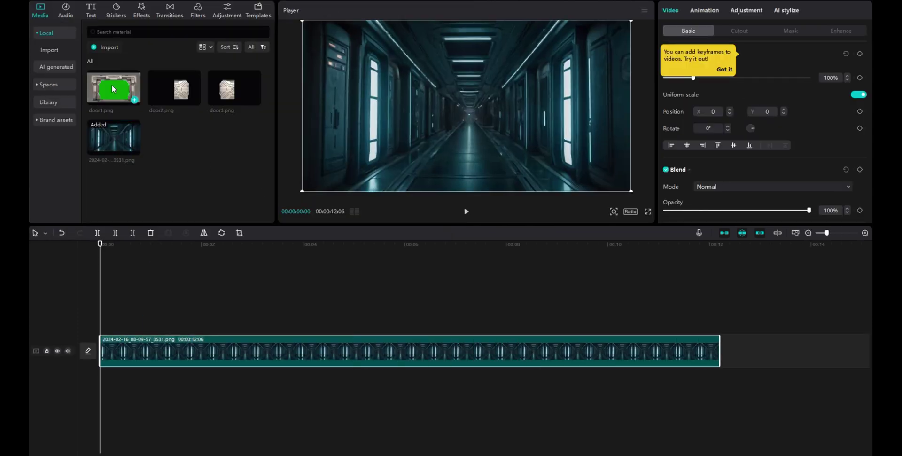
left_click_drag(114, 88, 101, 318)
left_click_drag(355, 317, 720, 318)
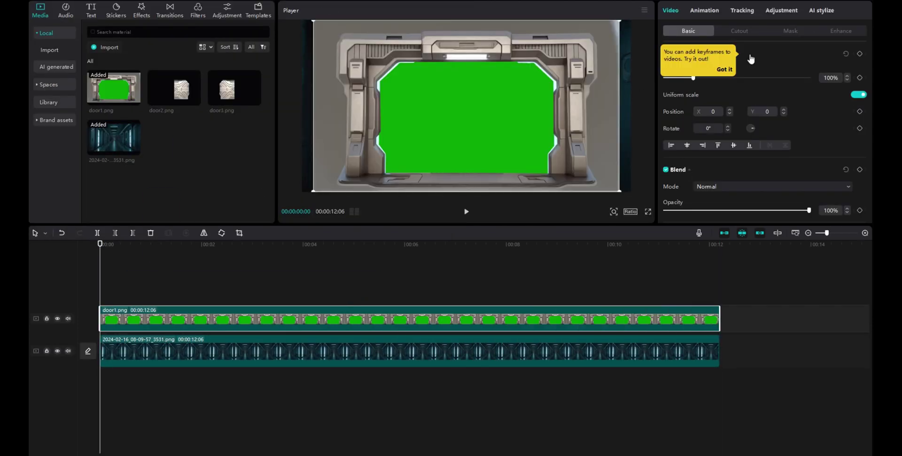
Scale the door1.png clip to 135% and move it up to a Y position of 163
left_click(724, 69)
left_click_drag(693, 78, 706, 77)
left_click_drag(528, 133, 528, 119)
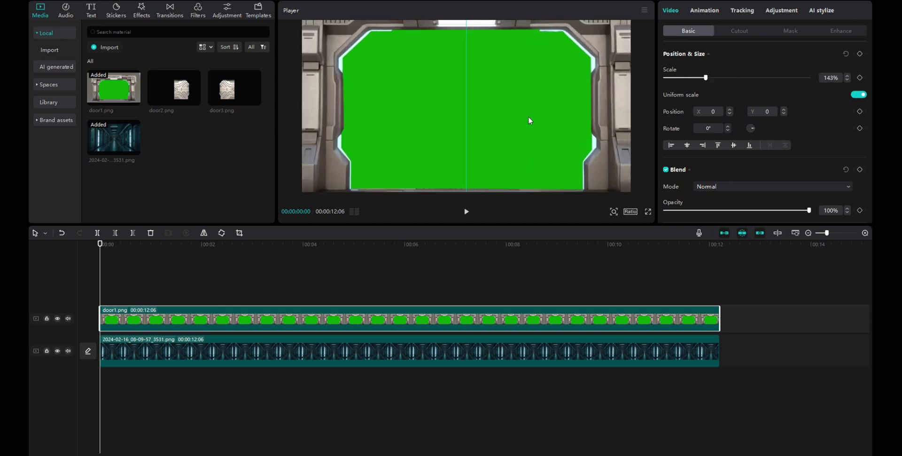
left_click_drag(706, 77, 707, 80)
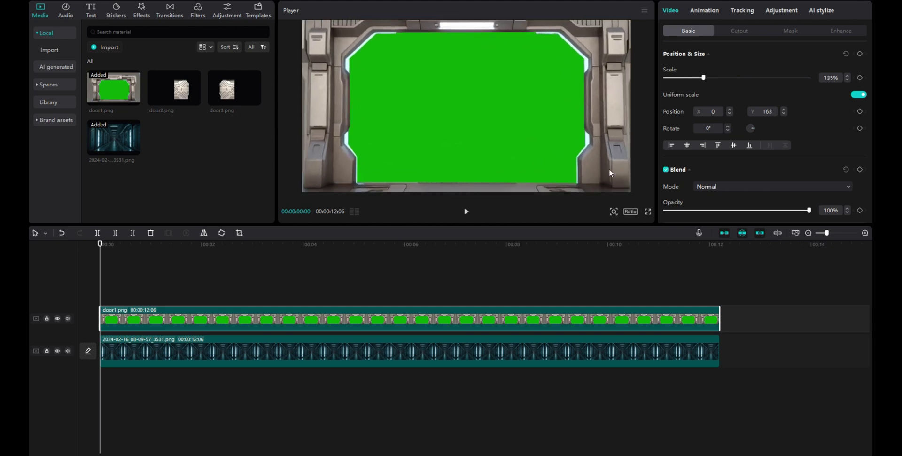
Key out the green area of door1.png with Chroma key, strength 68 and shadow 49
left_click(739, 30)
left_click(666, 54)
left_click(699, 69)
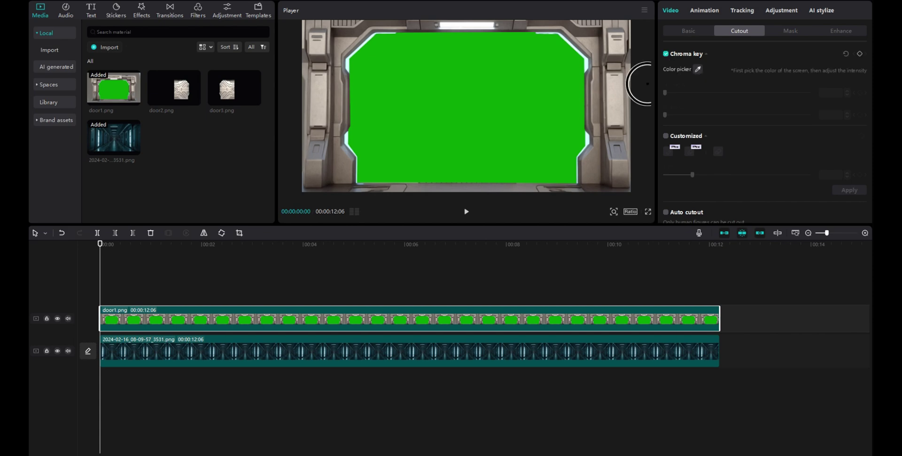
left_click(564, 89)
left_click_drag(665, 92, 763, 93)
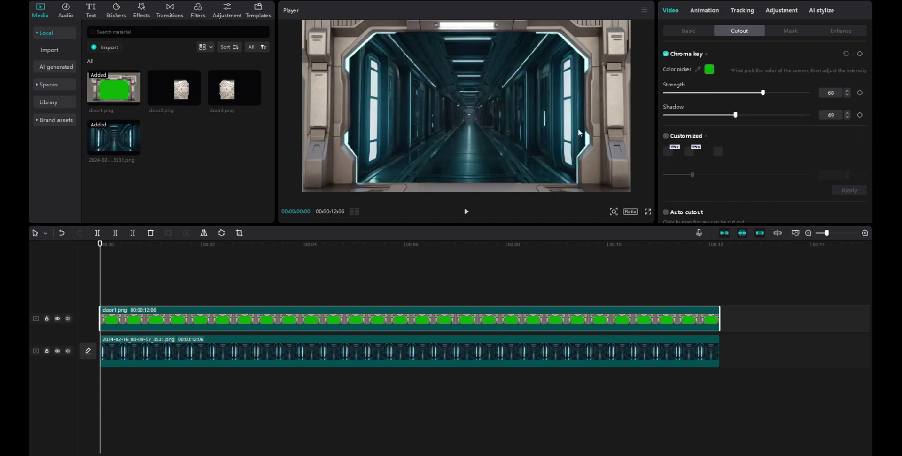
Color-adjust the hallway clip with temp 32, hue 35, saturation -7, brightness 3 and contrast 15
left_click(366, 364)
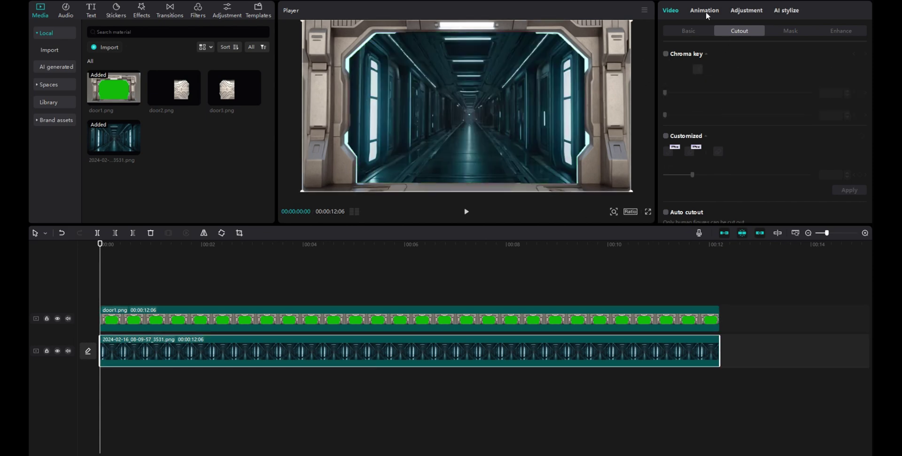
left_click(750, 10)
scroll(760, 140, "down", 5)
left_click_drag(756, 54, 782, 54)
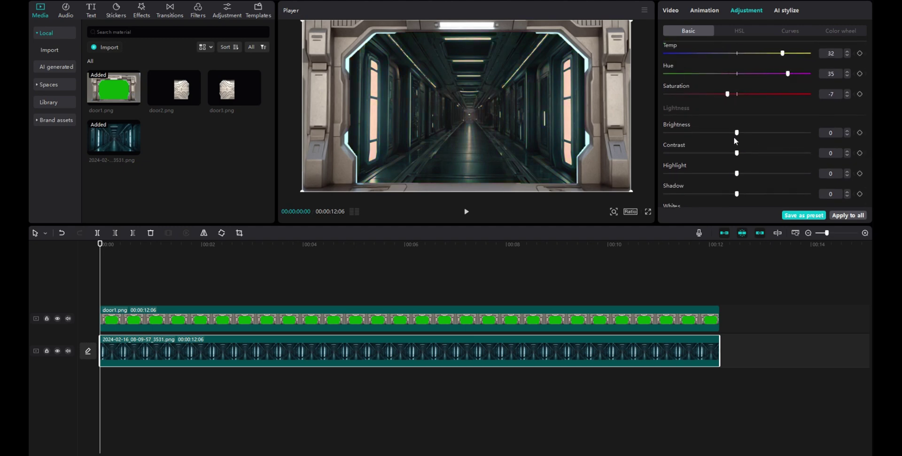
mouse_move(737, 133)
left_mouse_down()
mouse_move(727, 132)
mouse_move(759, 153)
mouse_move(741, 132)
left_mouse_up()
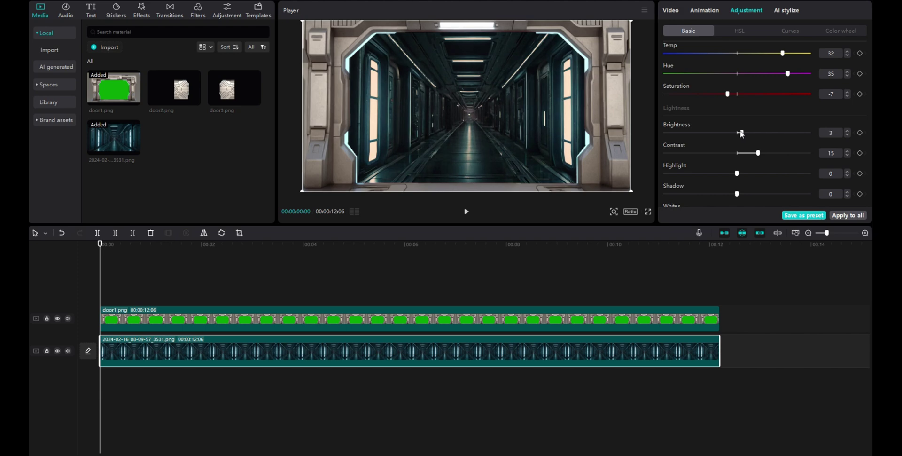
Color-adjust the hallway clip with highlight 31, shadow -9 and temp 38
left_click_drag(737, 174, 780, 174)
left_click_drag(737, 194, 722, 194)
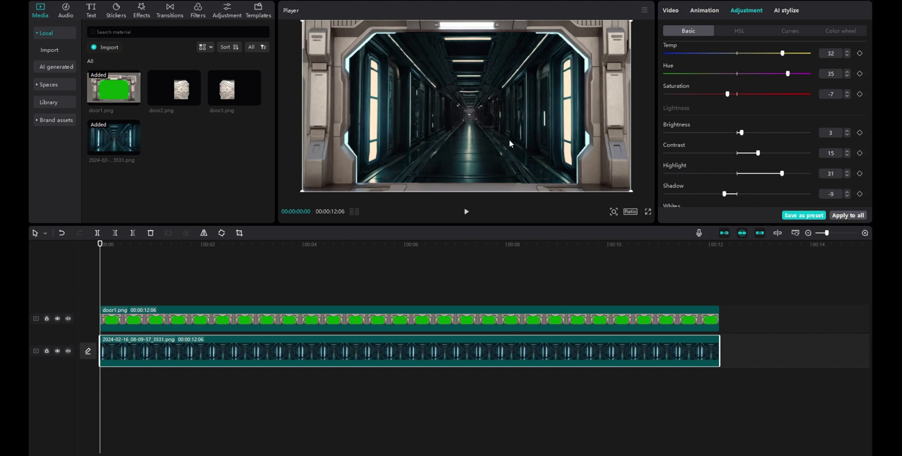
left_click_drag(782, 53, 803, 53)
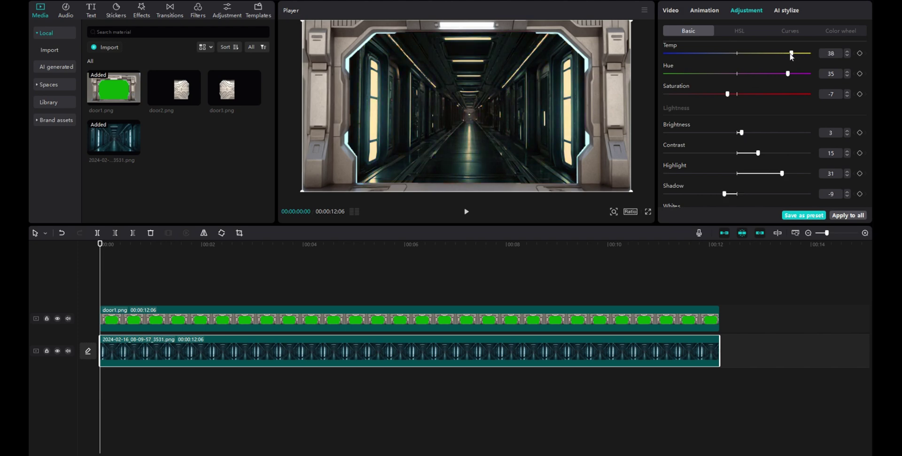
Place door2.png at the timeline start above door1.png, scale it to 135% and move it to position X 29, Y 161
left_click_drag(187, 99, 125, 282)
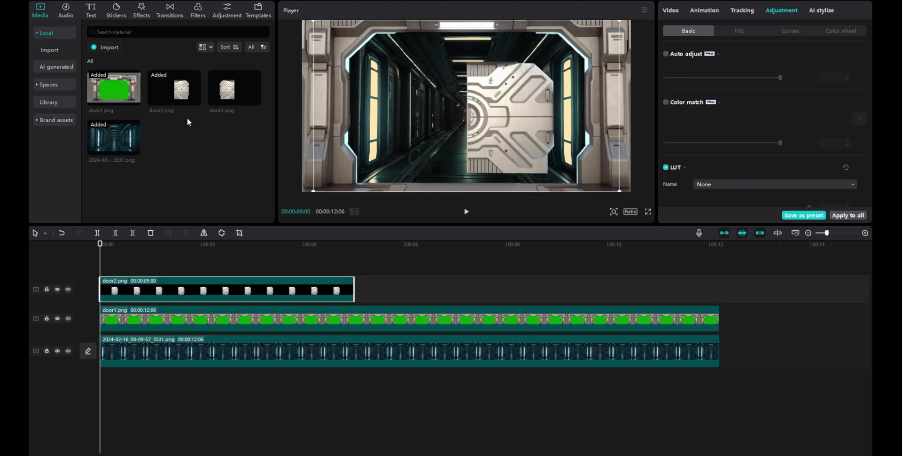
key("ctrl+z")
left_click_drag(179, 95, 100, 290)
left_click(688, 30)
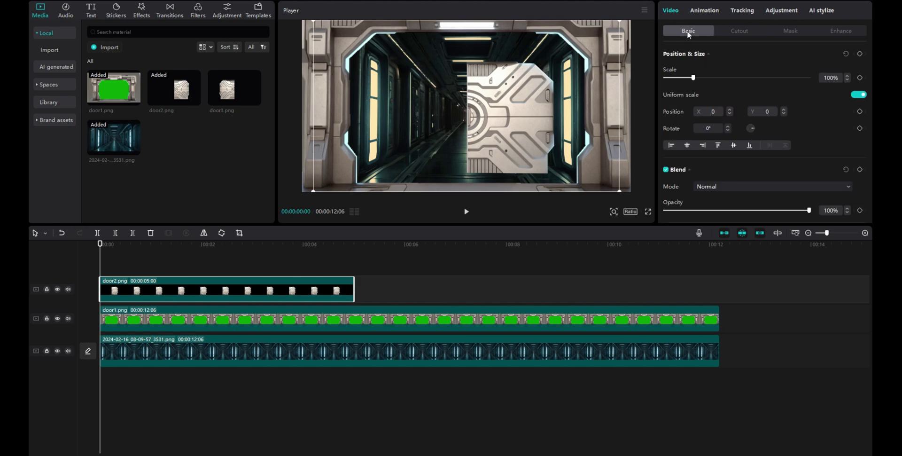
left_click_drag(694, 77, 703, 77)
left_click_drag(559, 122, 558, 121)
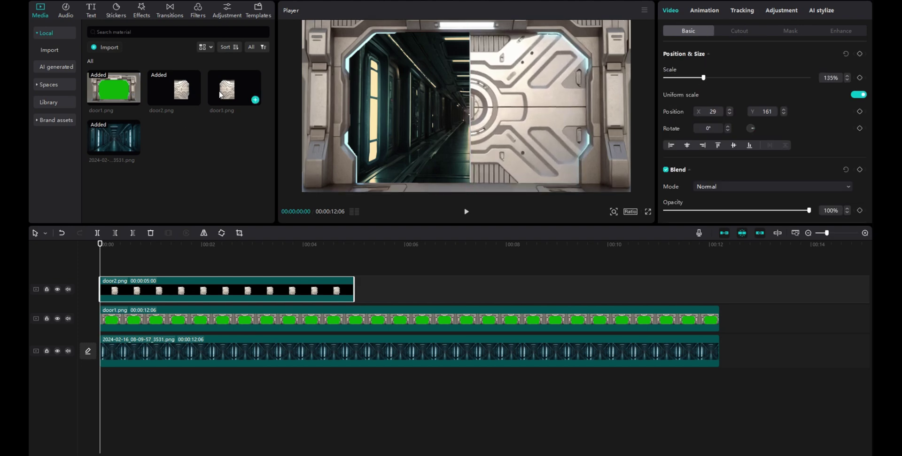
Add door3.png on a track above door2.png, align the two halves at 138% scale, and extend both clips to 00:00:08:11
left_click_drag(220, 94, 100, 261)
left_click_drag(696, 78, 704, 77)
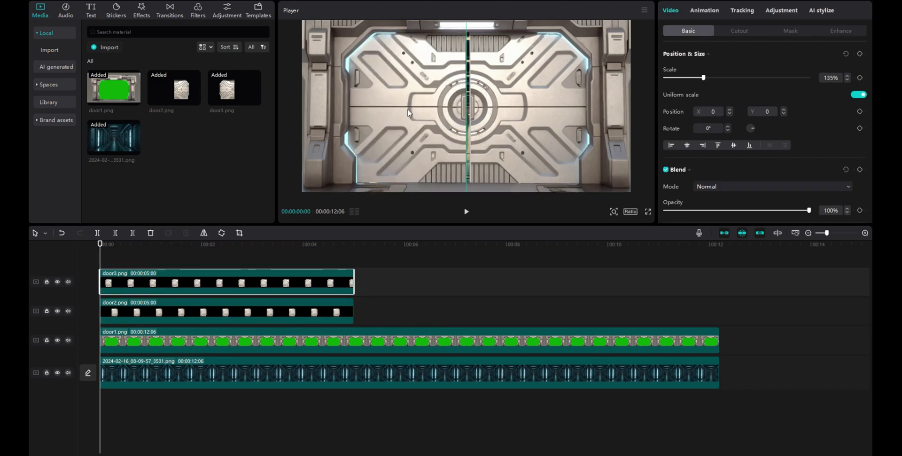
left_click(328, 306)
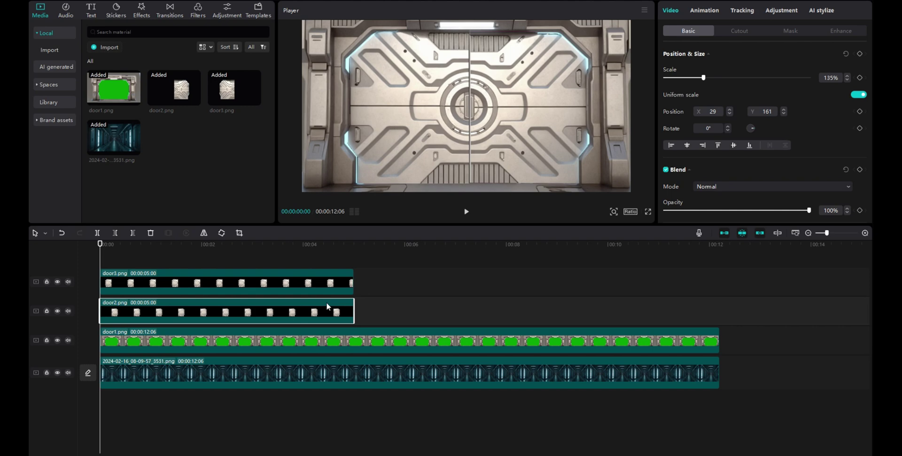
left_click(298, 261)
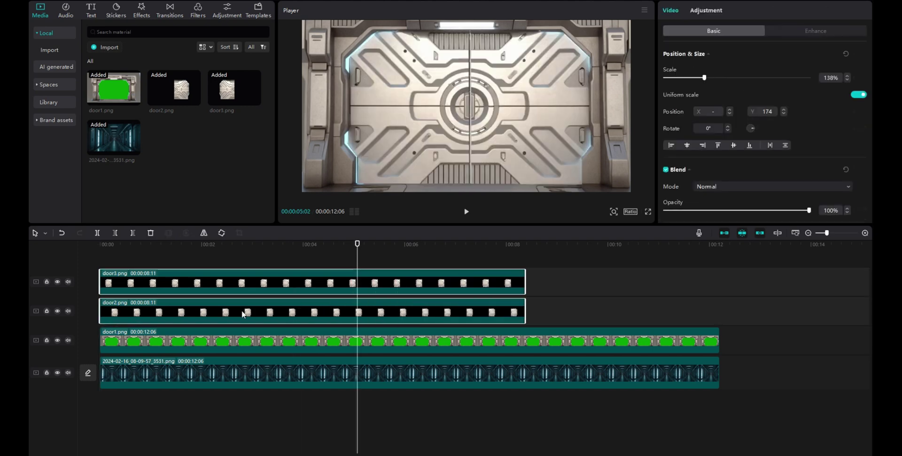
Keyframe door3.png's position at the start and at 00:00:01:00, and shift it left to X -31, Y 171 at 00:00:01:10
left_click(103, 252)
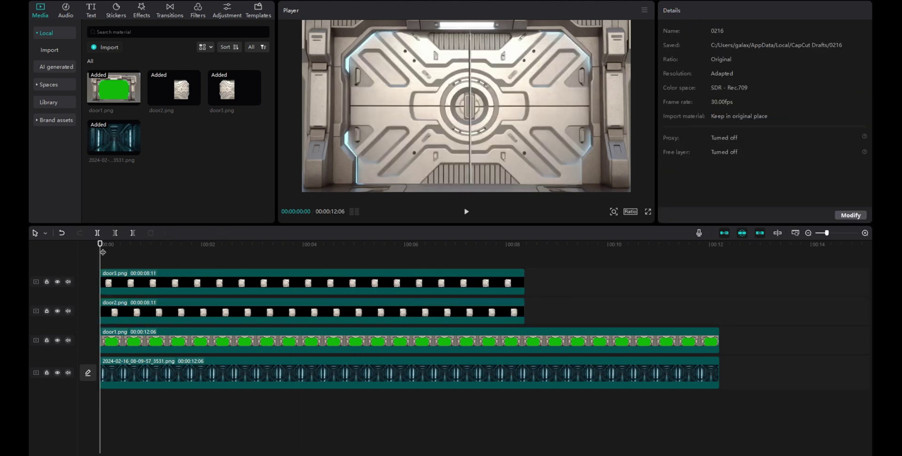
left_click(177, 274)
scroll(698, 169, "down", 1)
scroll(684, 138, "up", 1)
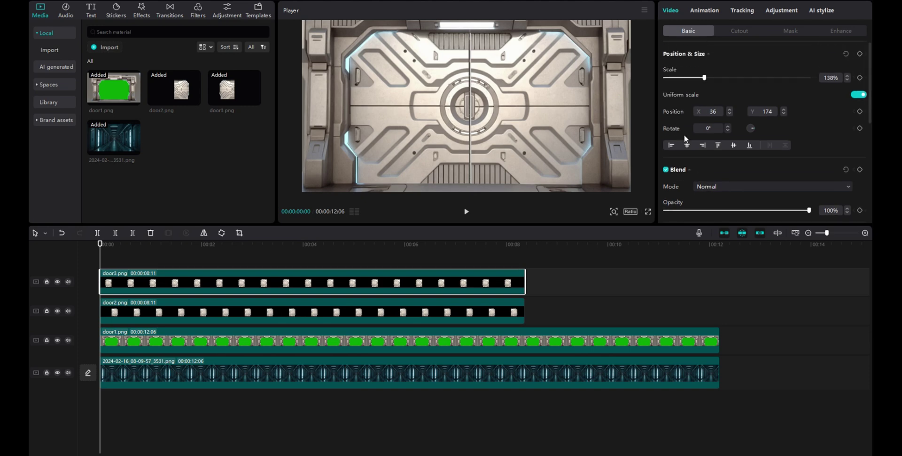
left_click_drag(100, 245, 151, 253)
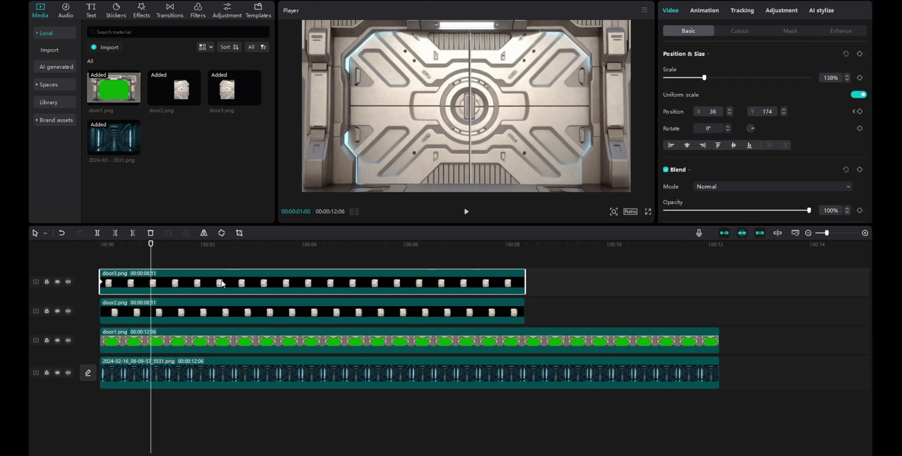
left_click(860, 111)
left_click_drag(150, 244, 168, 244)
left_click_drag(421, 143, 415, 142)
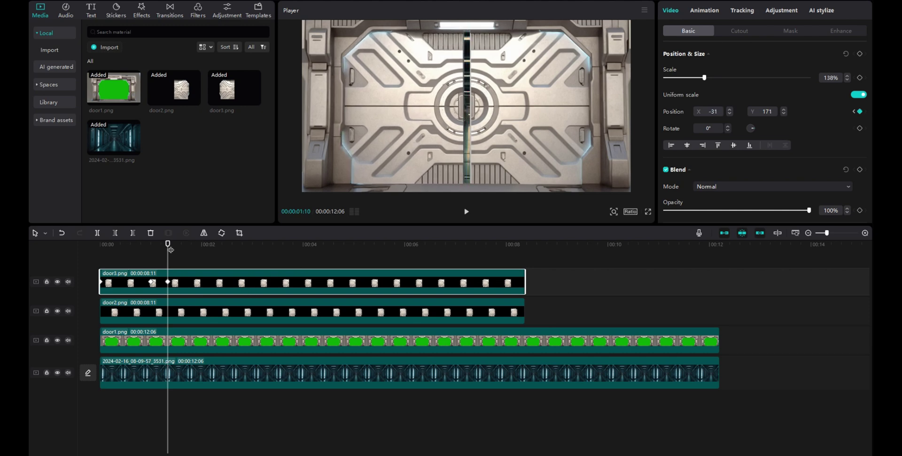
Hold door3.png's position with a keyframe at 00:00:01:19 and slide it left out of the doorway at 00:00:08:10
left_click_drag(169, 244, 183, 244)
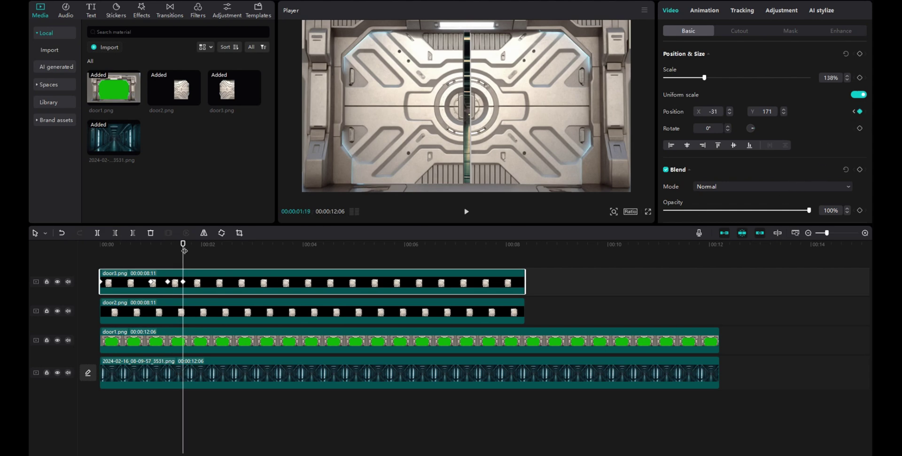
left_click_drag(184, 251, 524, 262)
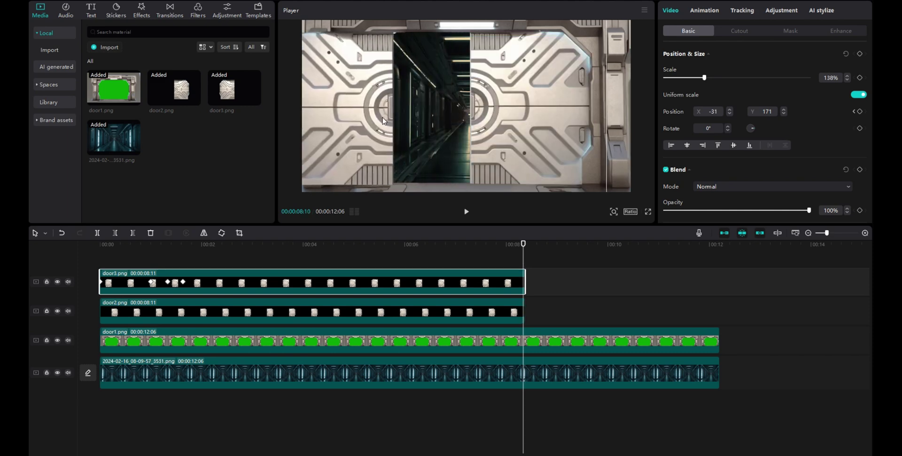
left_click_drag(382, 121, 330, 117)
Keyframe door2.png's position and opacity at the start and at 00:00:01:00, and shift the door slightly right at 00:00:01:09
left_click(477, 312)
left_click_drag(141, 246, 166, 244)
left_click(860, 111)
left_click(859, 210)
left_click(860, 111)
left_click(860, 210)
left_click_drag(555, 119, 560, 124)
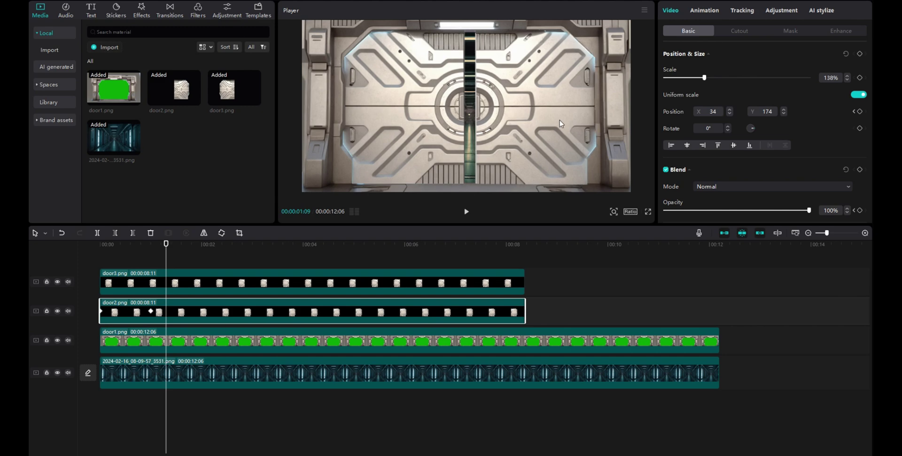
Hold door2.png's position with another keyframe shortly after the shift and slide it right out of the doorway near the clip's end
left_click(179, 244)
left_click(859, 111)
left_click_drag(487, 244, 524, 246)
left_click_drag(505, 66, 625, 69)
Play the door animation from the start and check the keyframes of both door halves
left_click(101, 245)
left_click(467, 211)
left_click(98, 245)
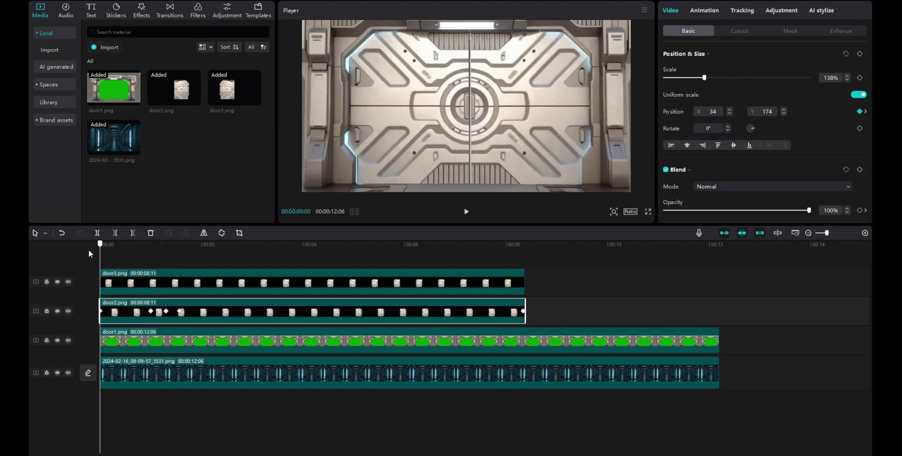
left_click(130, 281)
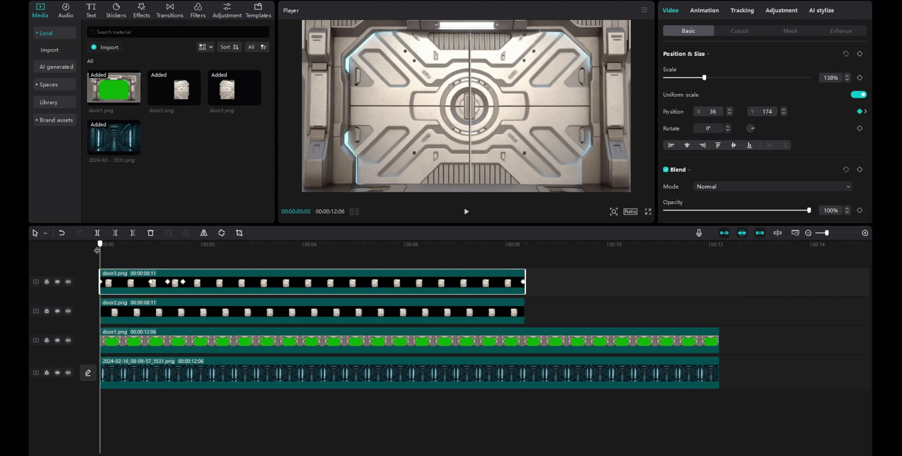
Close the early gap by moving door2.png to X 35, Y 180 at the 00:00:01:00 keyframe, and scrub through the opening
left_click(154, 310)
left_click(140, 258)
left_click(156, 305)
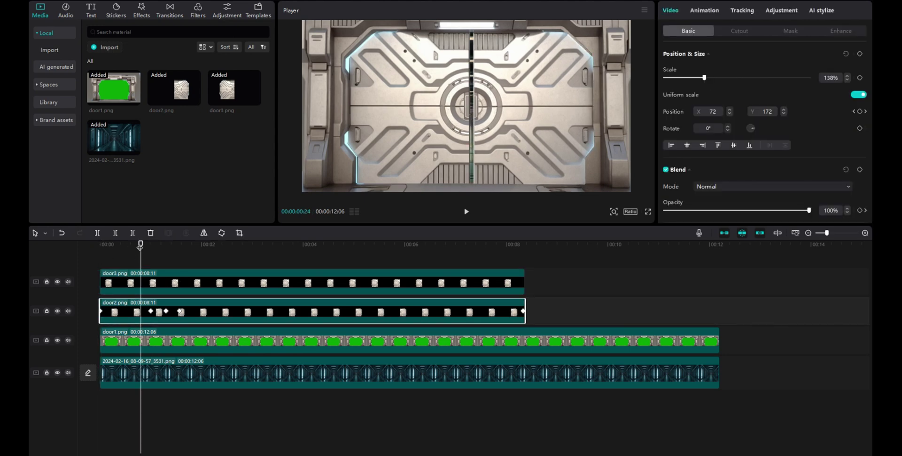
left_click_drag(141, 244, 151, 245)
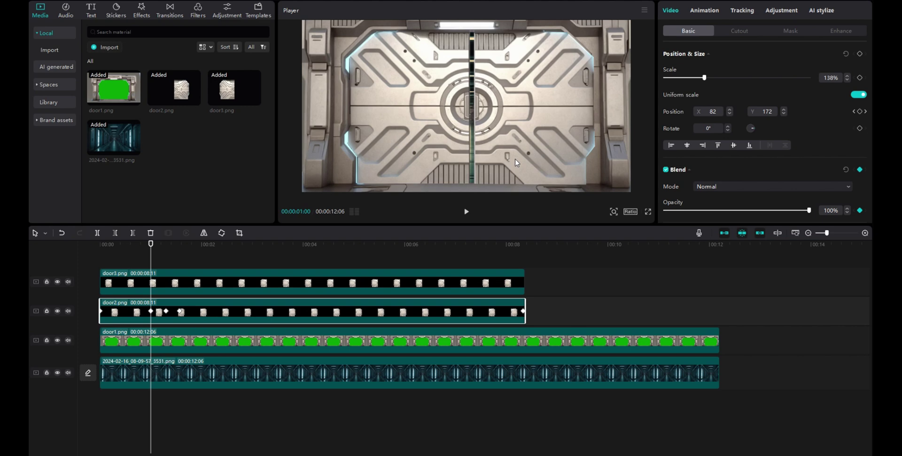
left_click_drag(516, 163, 445, 160)
key("ctrl+z")
left_click(463, 308)
left_click_drag(517, 148, 514, 150)
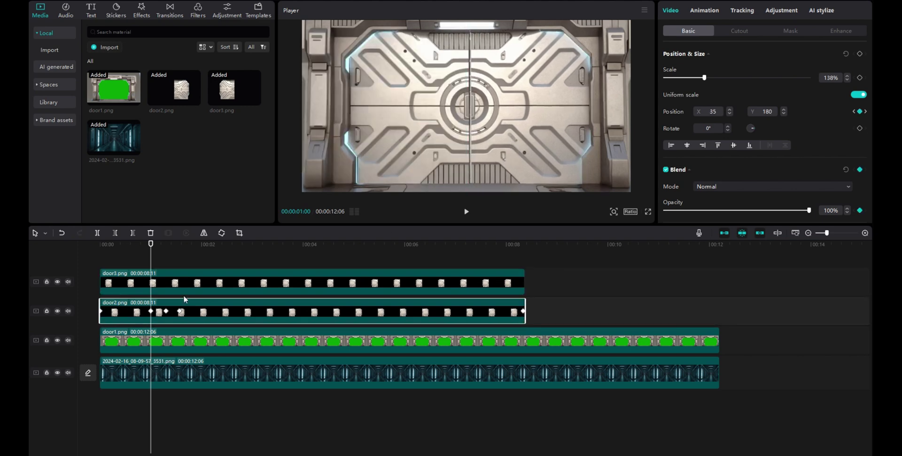
left_click_drag(151, 243, 238, 244)
left_click_drag(492, 259, 190, 264)
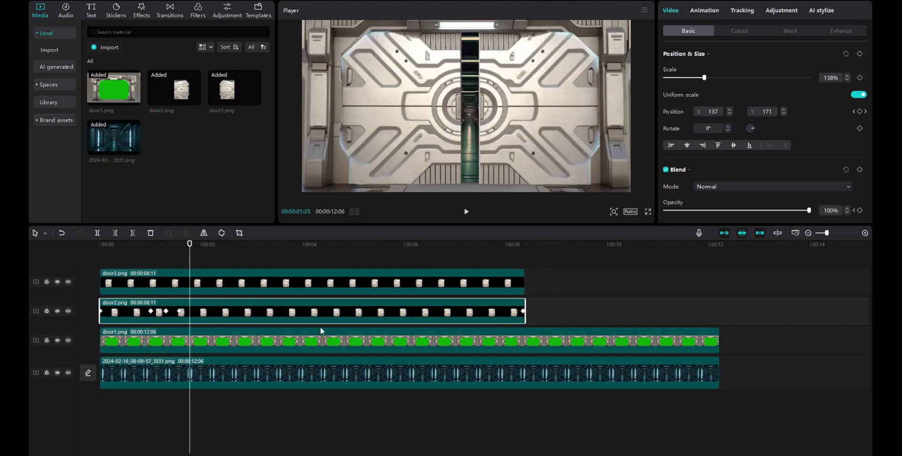
Set the door1.png frame clip to layer 3 in front of the door halves and play the opening animation
left_click(330, 342)
scroll(797, 174, "down", 10)
left_click(715, 192)
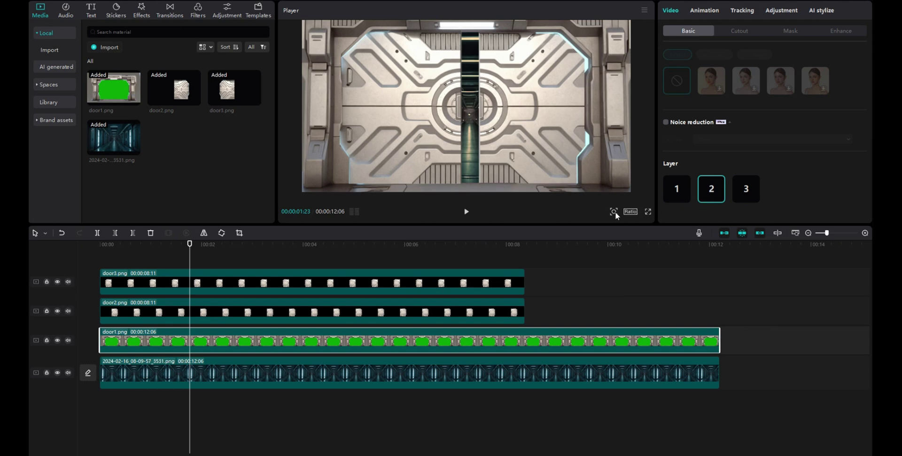
left_click(466, 212)
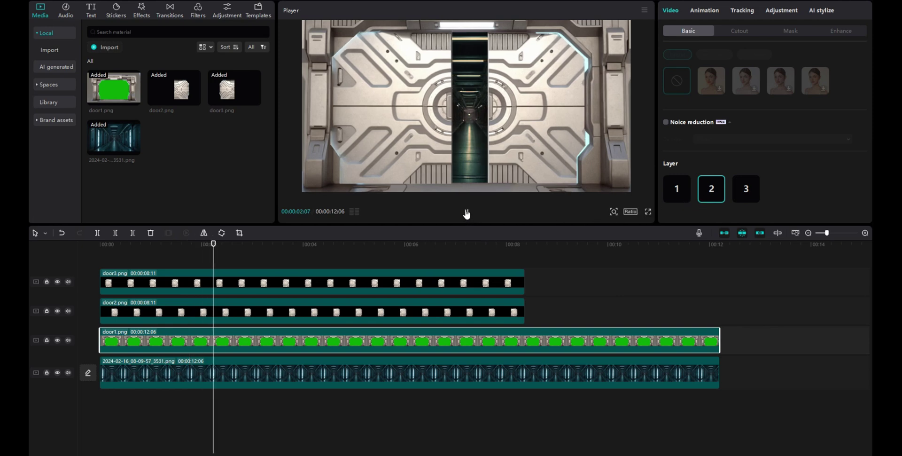
key("space")
left_click(745, 191)
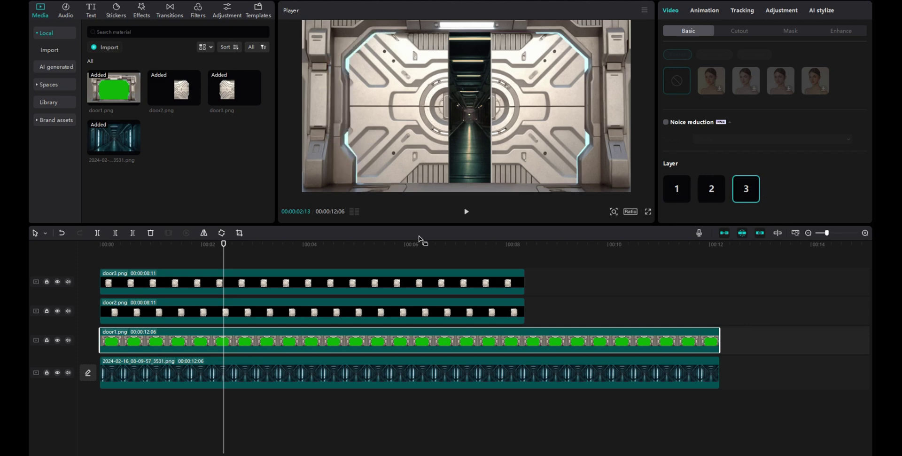
left_click(468, 214)
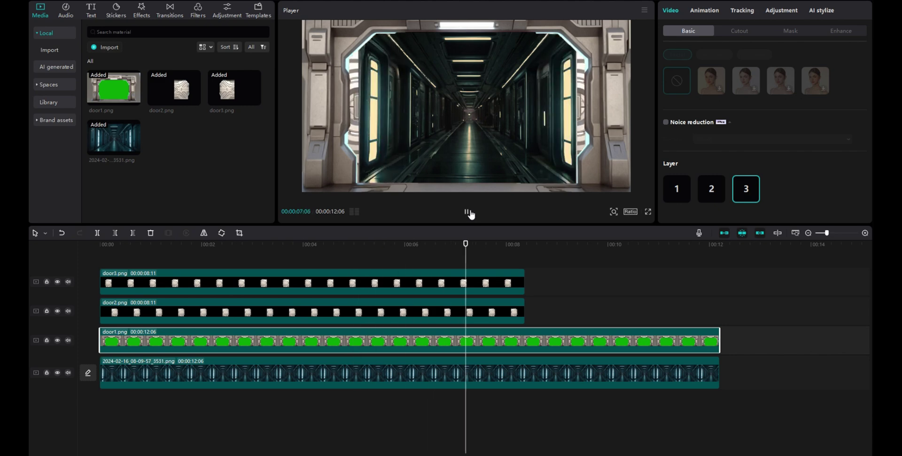
left_click(470, 212)
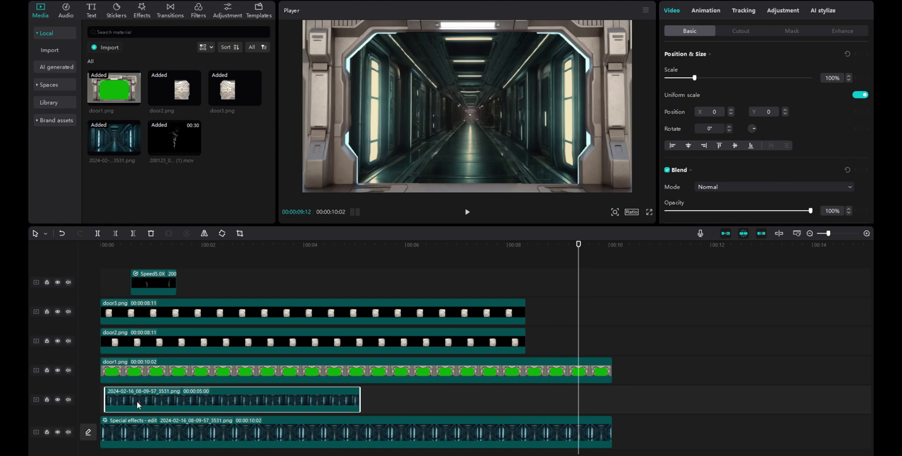
Align the duplicate hallway clip to the timeline start, extend it to 00:00:10:02 and blend it with Brighten at 44% opacity
left_click_drag(137, 401, 127, 401)
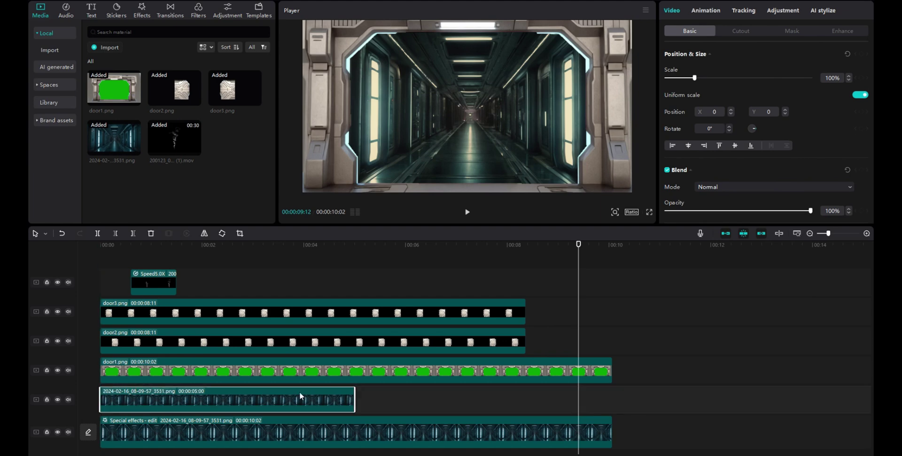
left_click_drag(355, 393, 612, 394)
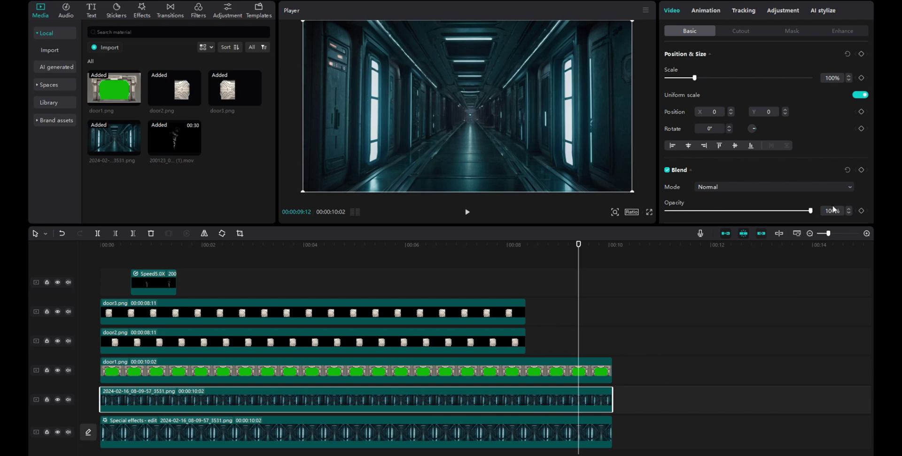
left_click(766, 190)
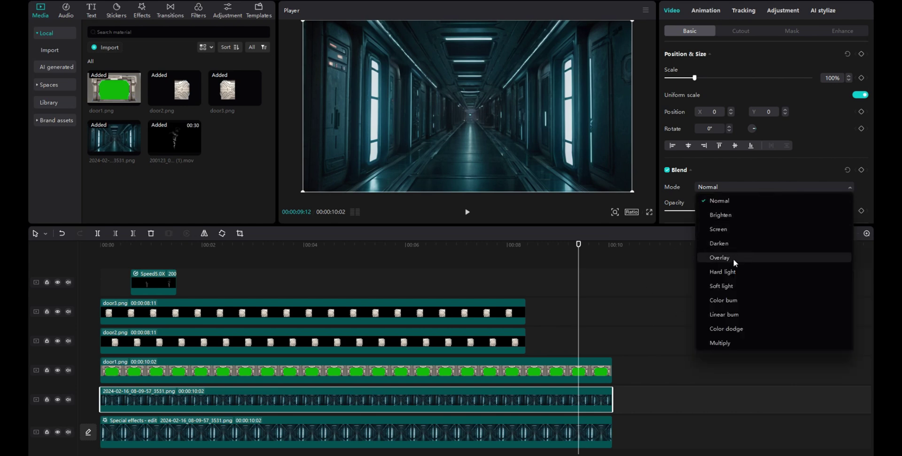
left_click(732, 214)
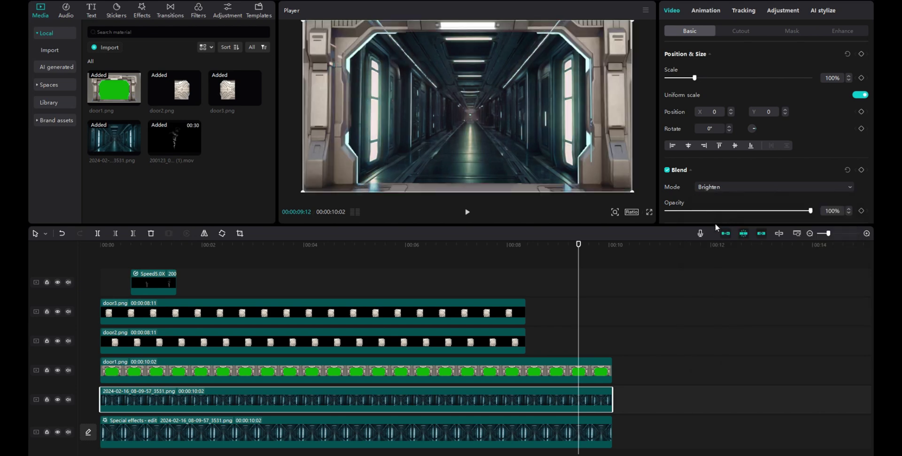
left_click(467, 279)
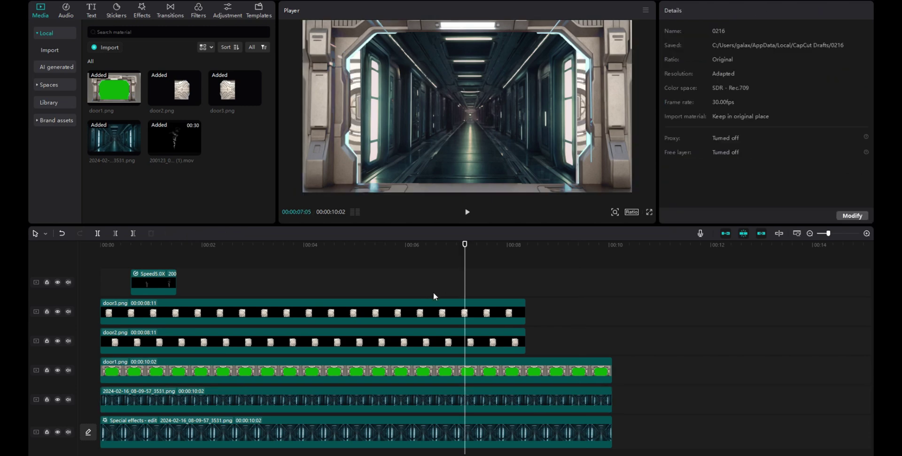
left_click(508, 401)
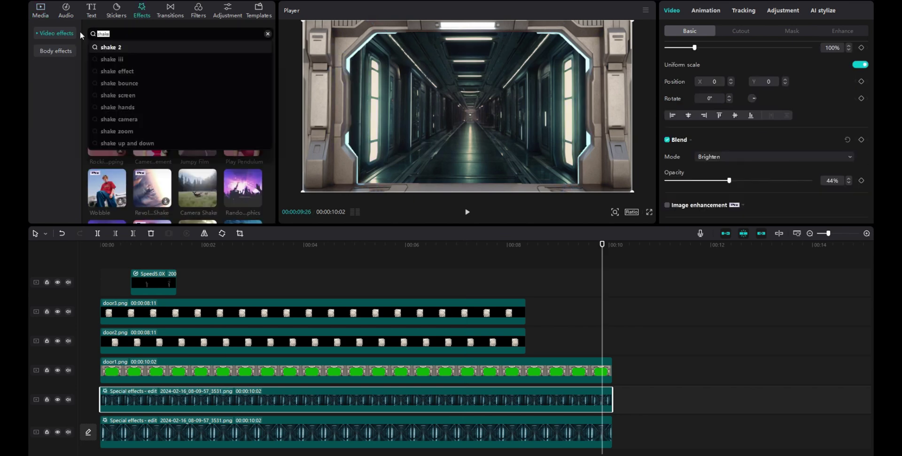
Search the video effects for mist and apply the Mist effect to the lowest hallway clip
key("BackSpace")
key("BackSpace")
key("BackSpace")
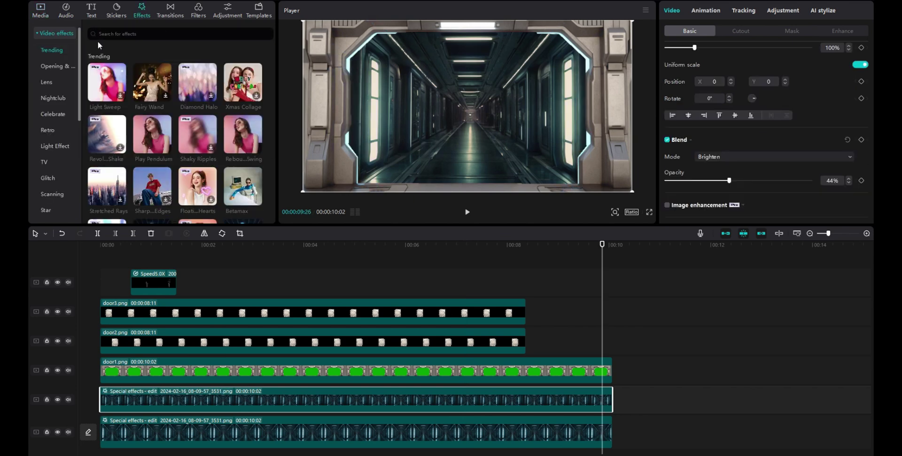
type("mist")
key("Return")
left_click_drag(106, 86, 227, 427)
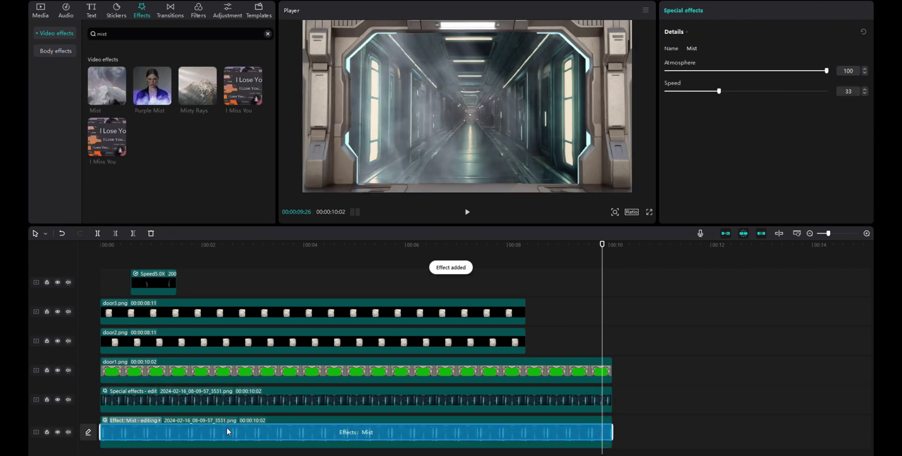
Set the Mist effect's atmosphere to 18 and speed to 1, and scrub through the scene
left_click(684, 71)
left_click_drag(600, 245, 526, 244)
left_click_drag(719, 91, 666, 91)
left_click_drag(529, 242, 499, 183)
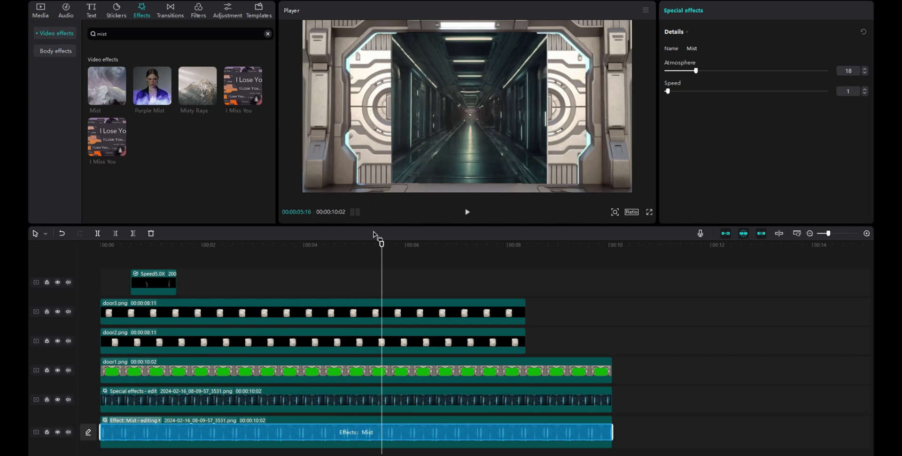
Combine all the door, hallway and overlay clips on the timeline into one compound clip and play it back
left_click(153, 284)
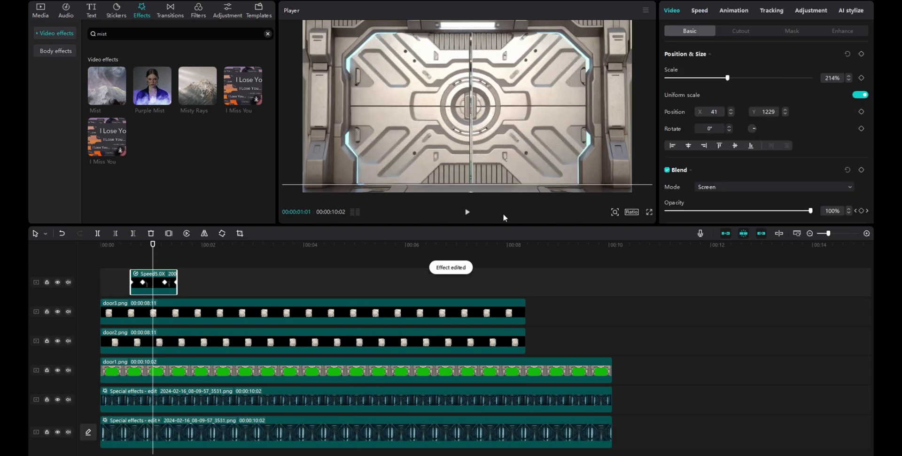
scroll(712, 188, "down", 5)
left_click_drag(153, 244, 94, 264)
left_click_drag(155, 261, 207, 423)
right_click(208, 423)
left_click(247, 341)
left_click(468, 212)
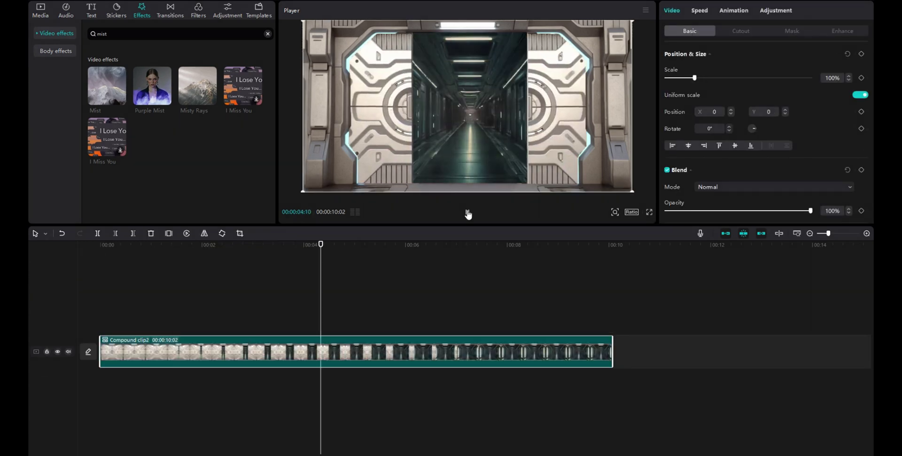
Search the effects for sun, add the Sun effect above the compound clip from about 1.5 seconds, and extend it to the clip's end
left_click_drag(118, 34, 73, 36)
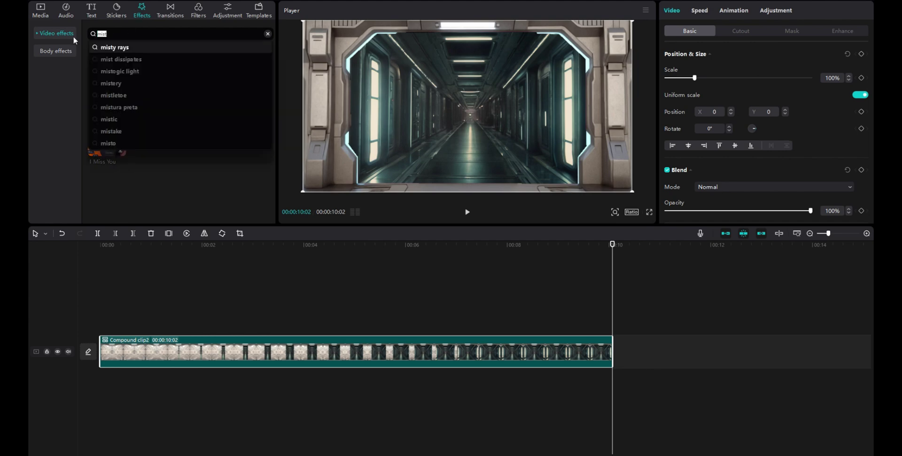
type("sun")
key("Return")
left_click_drag(334, 244, 163, 250)
left_click_drag(113, 94, 178, 328)
left_click(467, 211)
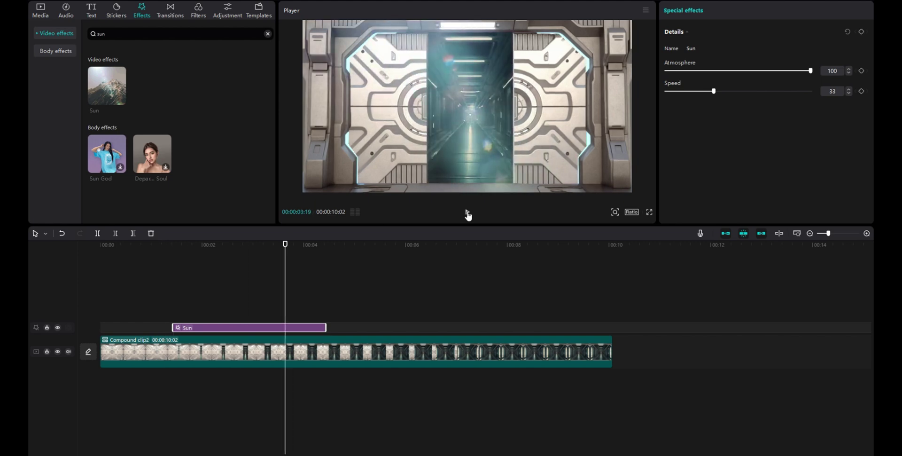
left_click(467, 212)
left_click_drag(328, 328, 612, 328)
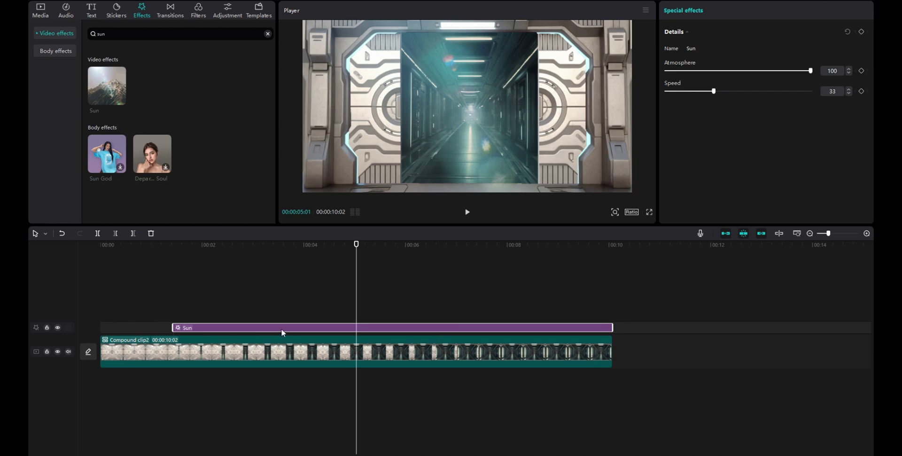
Keyframe the Sun effect's atmosphere from about 2 seconds on, with 53 at 00:00:04:01 and a fade down to 4 near 8 seconds
left_click_drag(353, 246, 211, 244)
left_click_drag(672, 70, 712, 71)
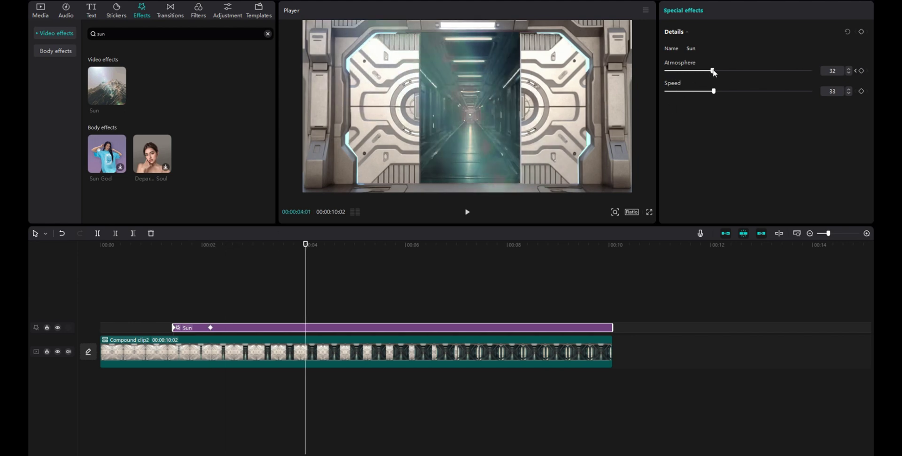
left_click_drag(713, 72, 745, 72)
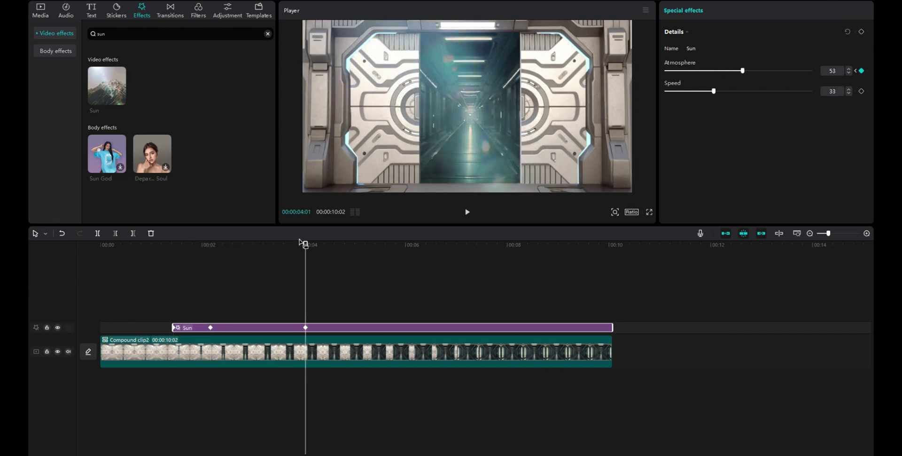
left_click_drag(304, 243, 394, 243)
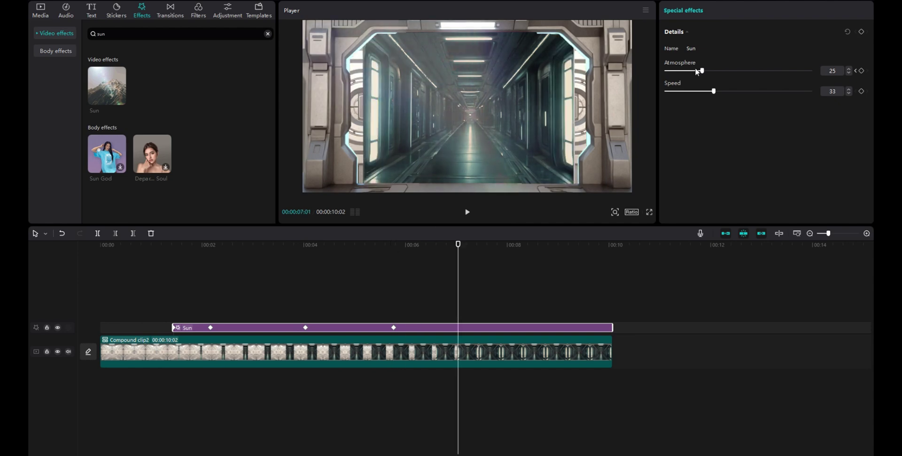
left_click_drag(702, 71, 672, 71)
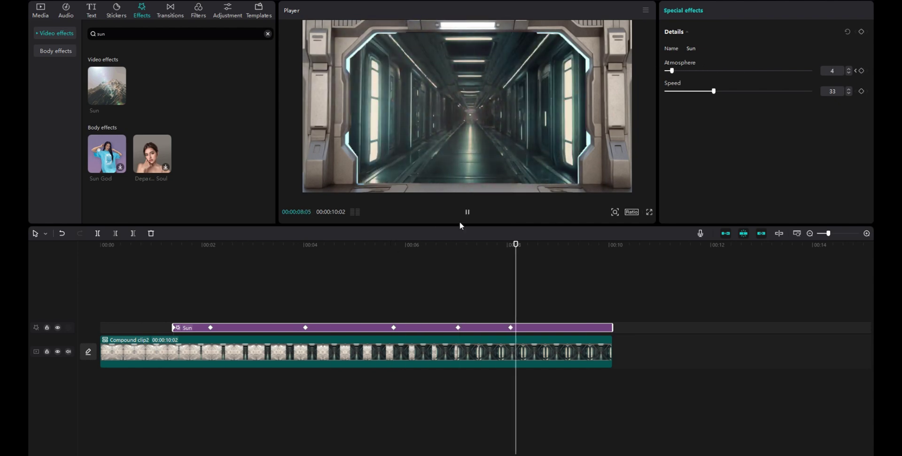
Search the effects for snow, add Snowstorm over the full length of the compound clip, set its atmosphere to 12 and play the result
left_click_drag(107, 34, 66, 34)
type("snow")
key("Return")
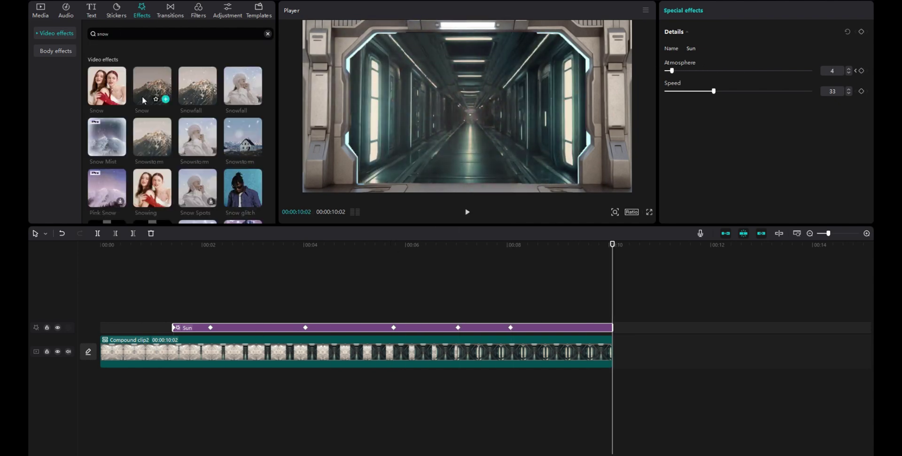
left_click_drag(190, 133, 108, 315)
left_click_drag(252, 315, 612, 315)
left_click(683, 70)
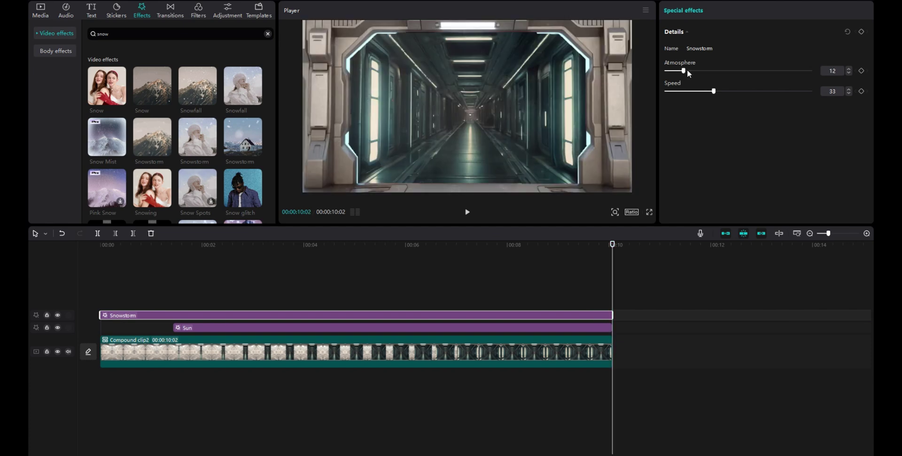
left_click(468, 214)
Add scale keyframes of 100% to the compound clip at the timeline start and at 00:00:02:21
left_click(100, 271)
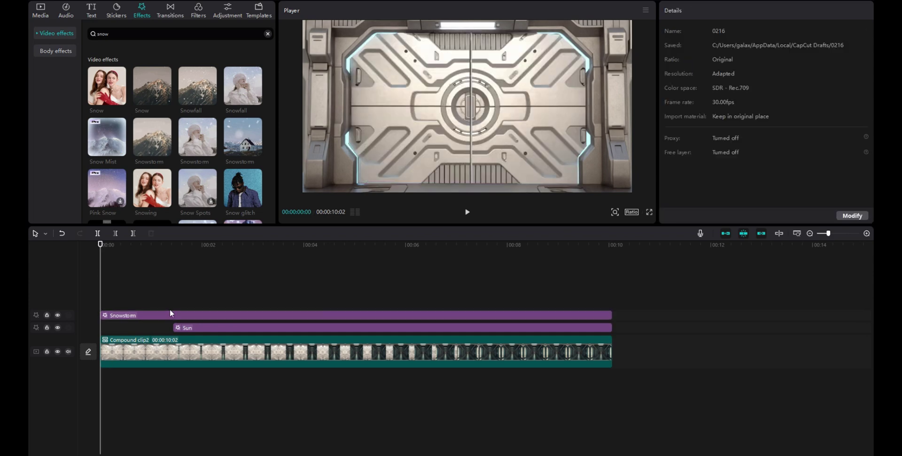
left_click(393, 364)
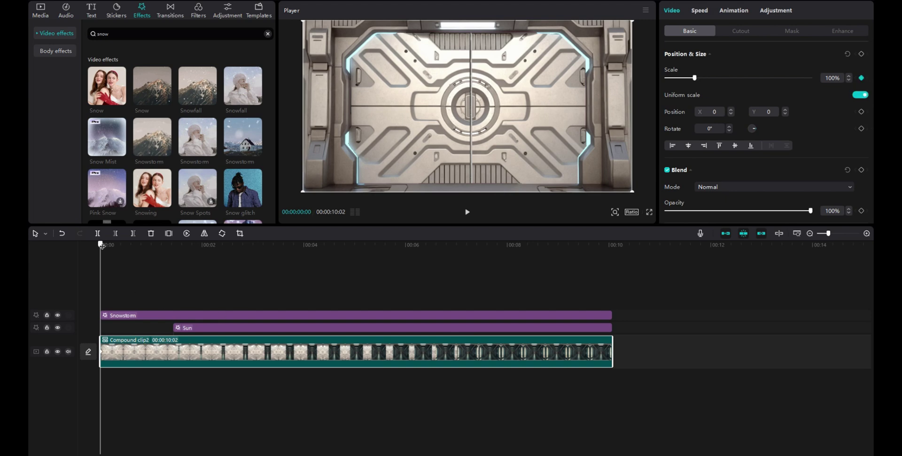
left_click_drag(101, 246, 238, 253)
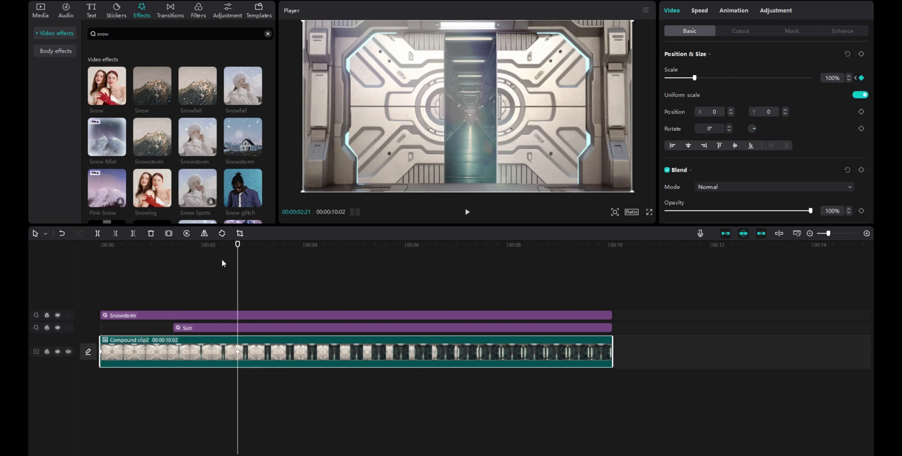
Keyframe the compound clip at 00:00:10:02 with scale 129% and vertical position 207, and play the zoom-in
left_click_drag(238, 244, 614, 254)
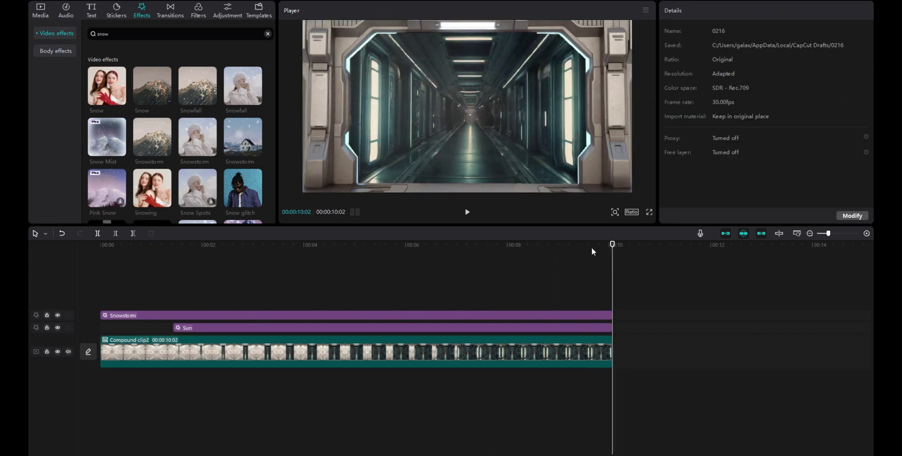
left_click(595, 354)
left_click_drag(695, 78, 703, 78)
left_click_drag(568, 148, 567, 131)
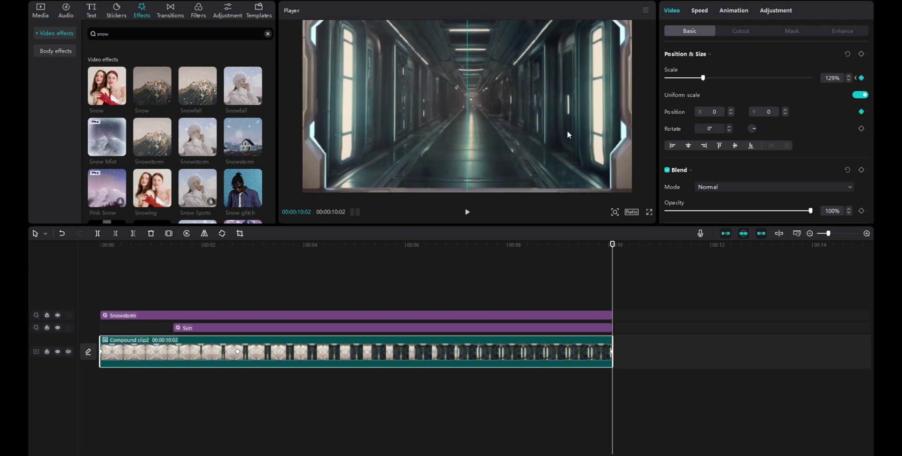
left_click(467, 213)
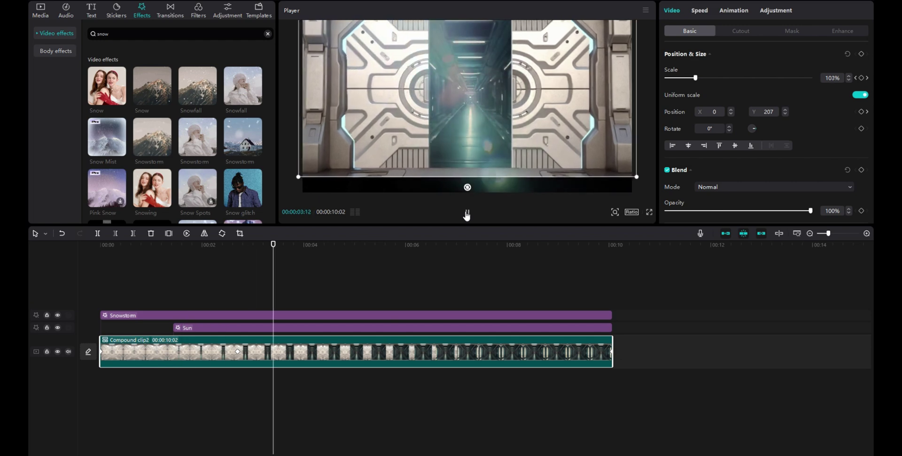